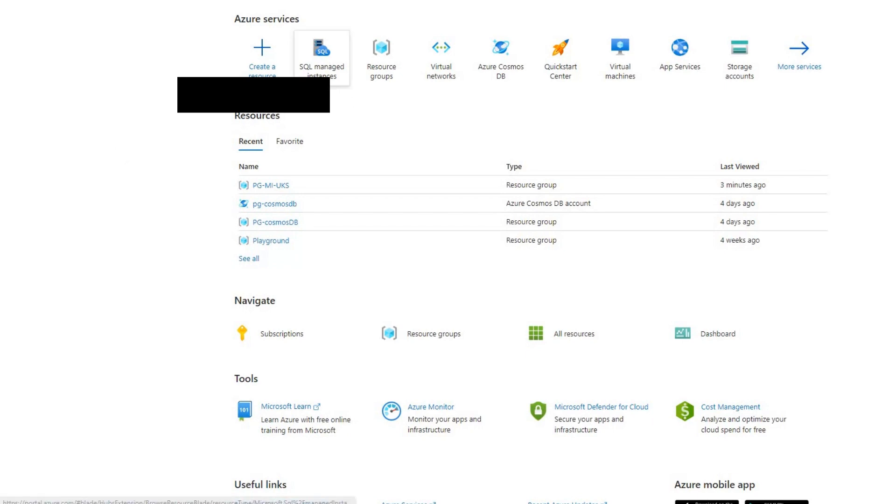
Start creating a new SQL managed instance and review the November 2022 feature wave details before returning to the creation form
{"action": "left_click", "coordinate": [322, 51]}
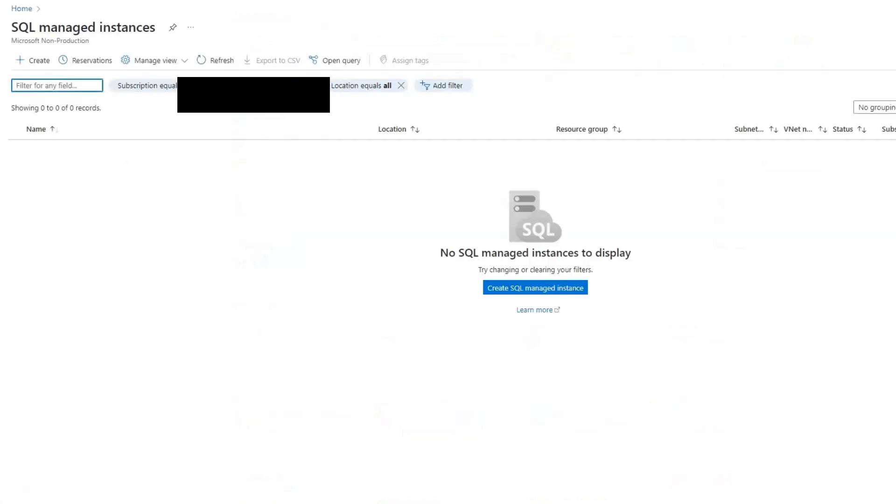
{"action": "left_click", "coordinate": [500, 290]}
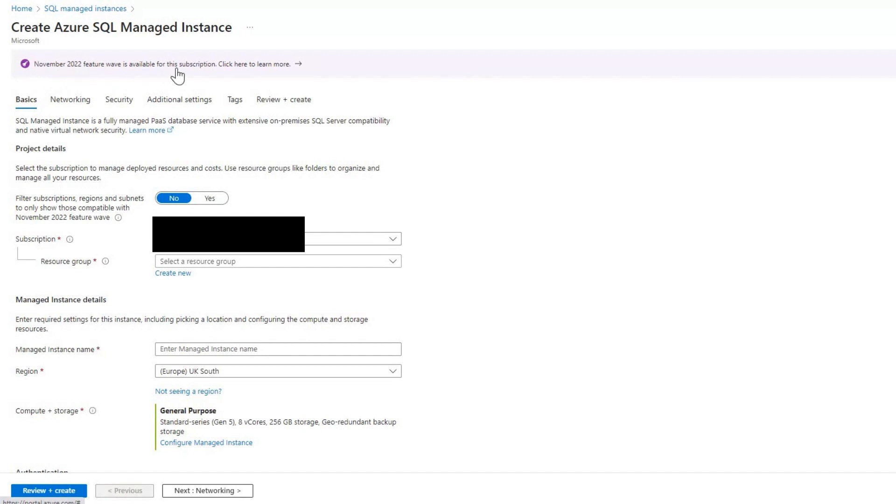
{"action": "left_click", "coordinate": [237, 73]}
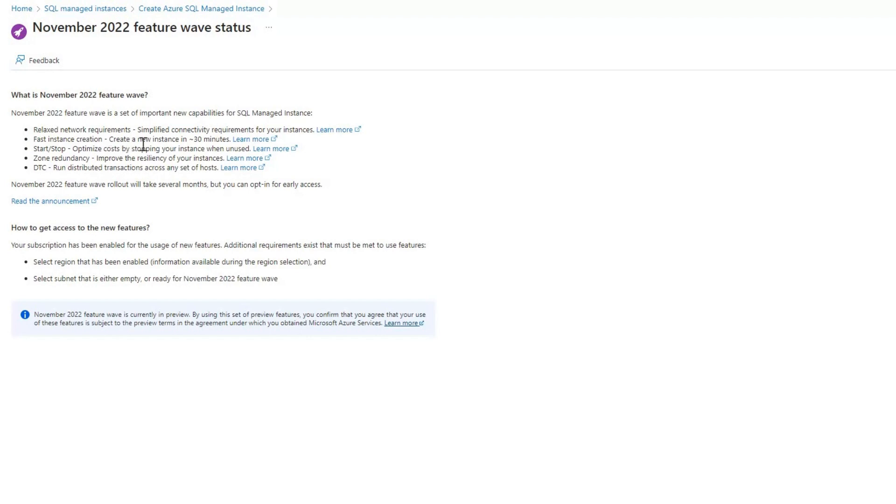
{"action": "left_click", "coordinate": [188, 9]}
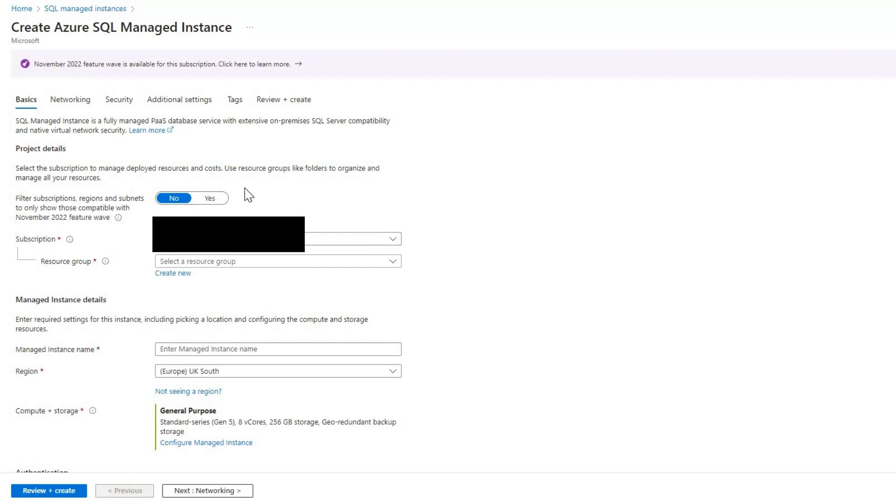
Filter subscriptions, regions and subnets to those compatible with the November 2022 feature wave, and compare the available regions
{"action": "left_click", "coordinate": [251, 377]}
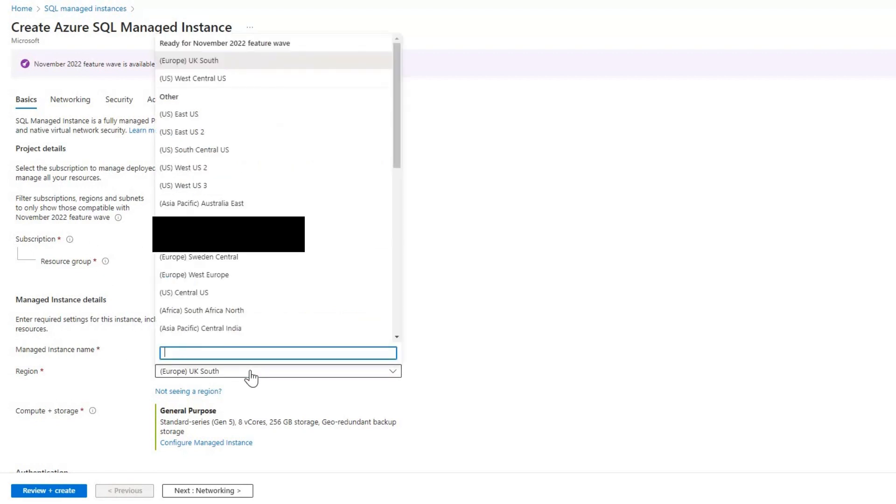
{"action": "left_click", "coordinate": [451, 309]}
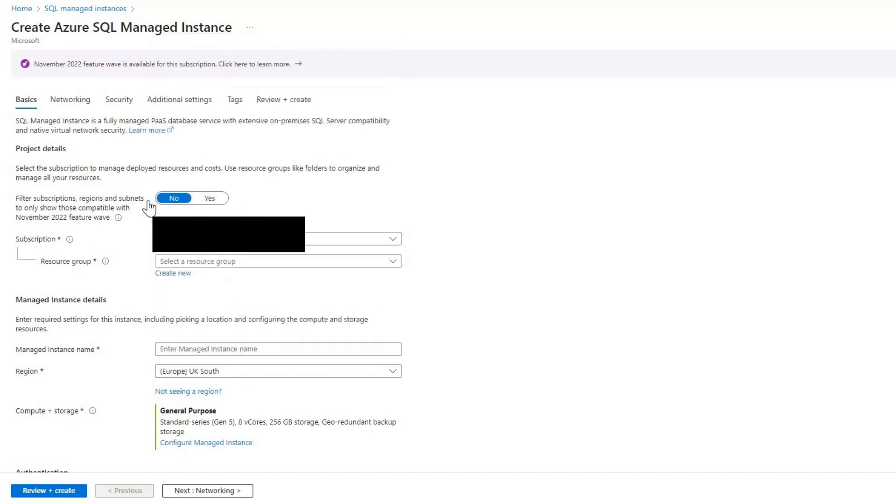
{"action": "left_click", "coordinate": [210, 199]}
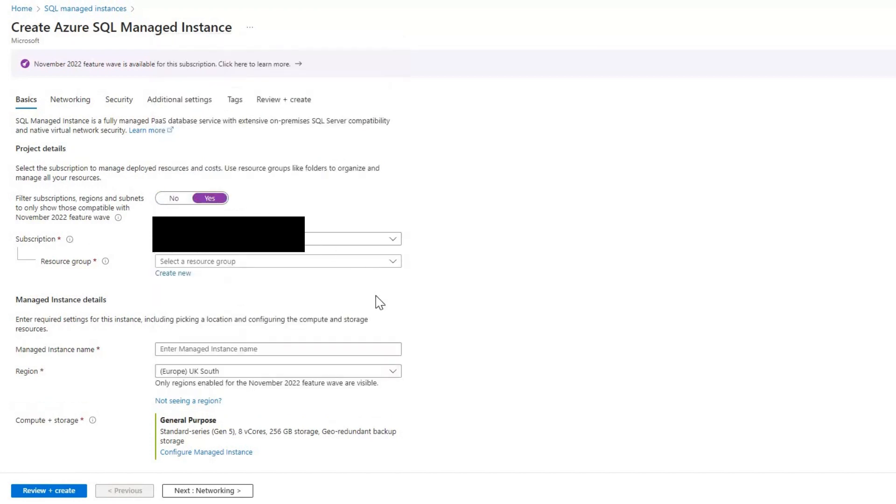
{"action": "left_click", "coordinate": [393, 373]}
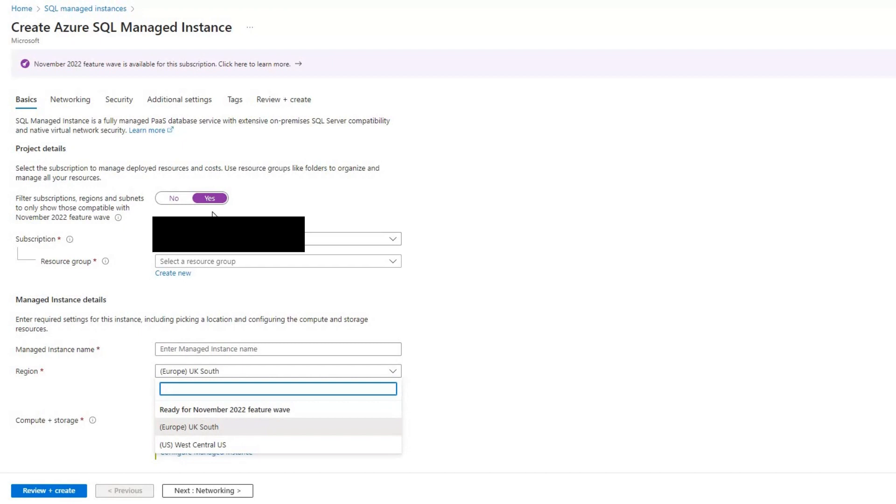
{"action": "left_click", "coordinate": [365, 199]}
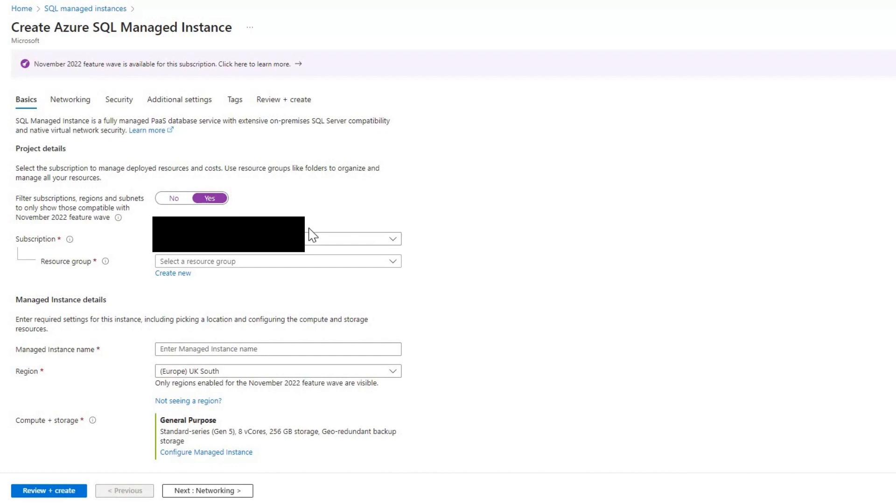
Fill in the instance basics with resource group PG-MI-UKS, name pg-mi-uks and region (Europe) UK South
{"action": "left_click", "coordinate": [393, 261]}
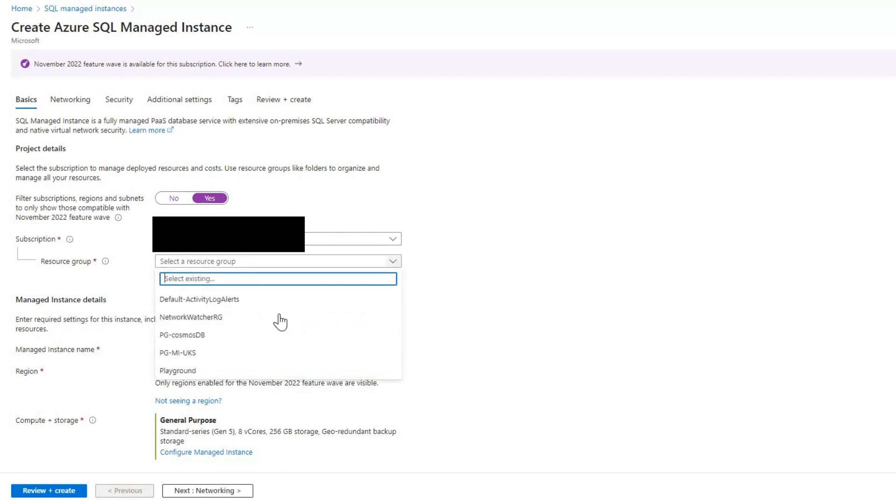
{"action": "left_click", "coordinate": [196, 352]}
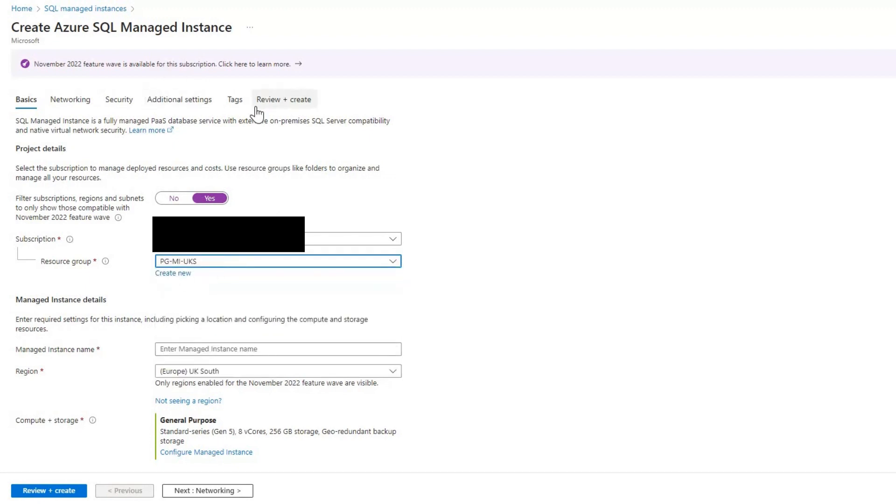
{"action": "left_click", "coordinate": [274, 350]}
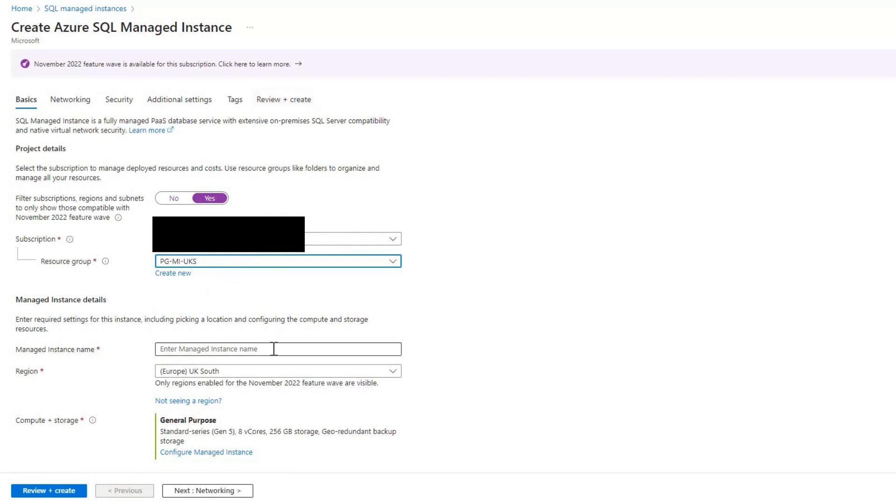
{"action": "type", "text": "pg"}
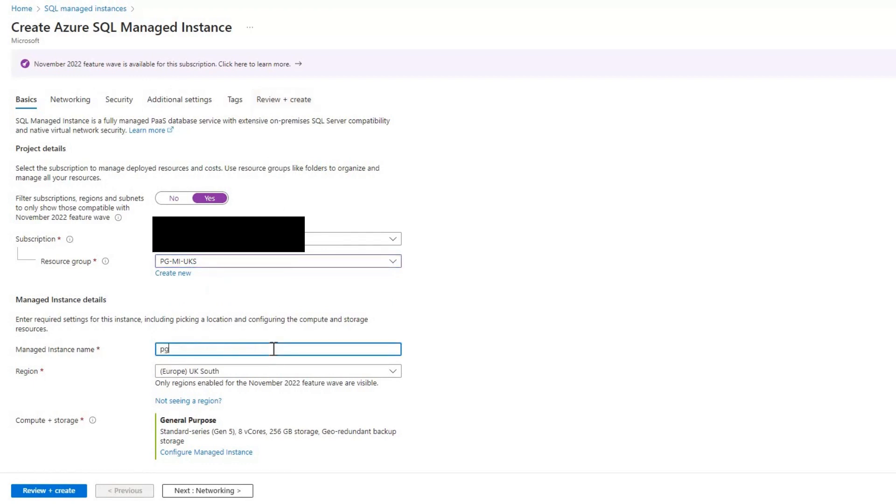
{"action": "type", "text": "-mi"}
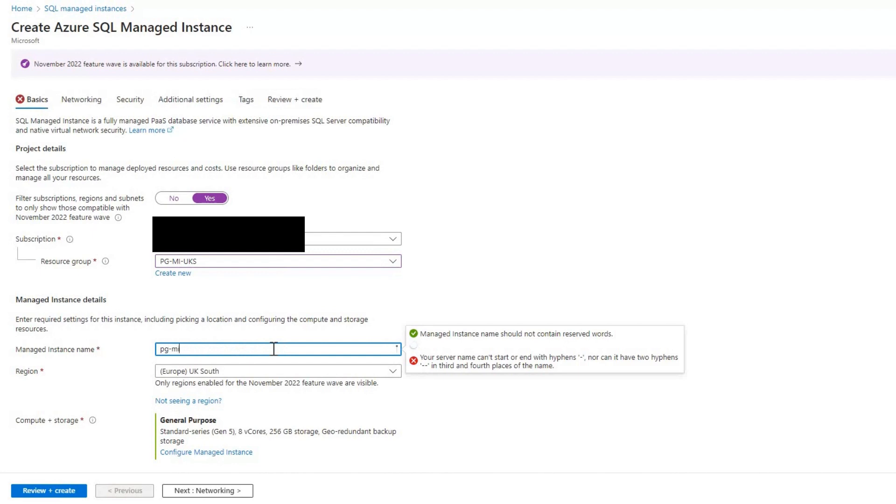
{"action": "type", "text": "-uks"}
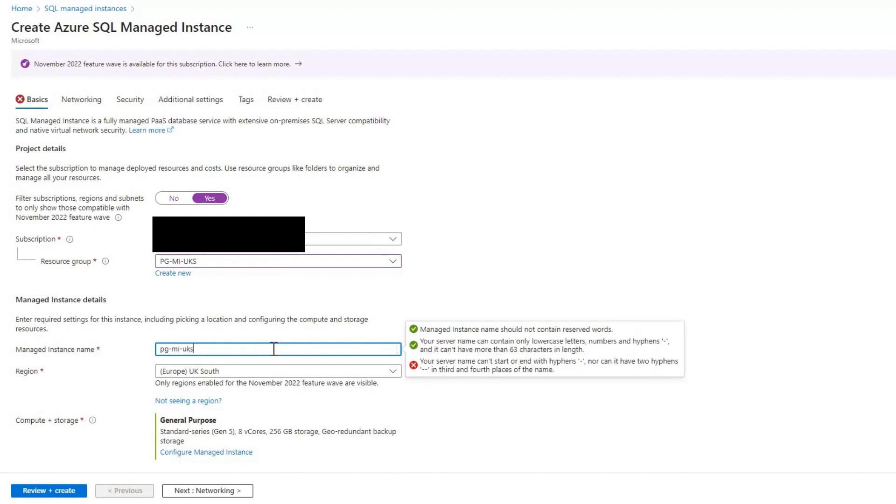
{"action": "left_click", "coordinate": [225, 376]}
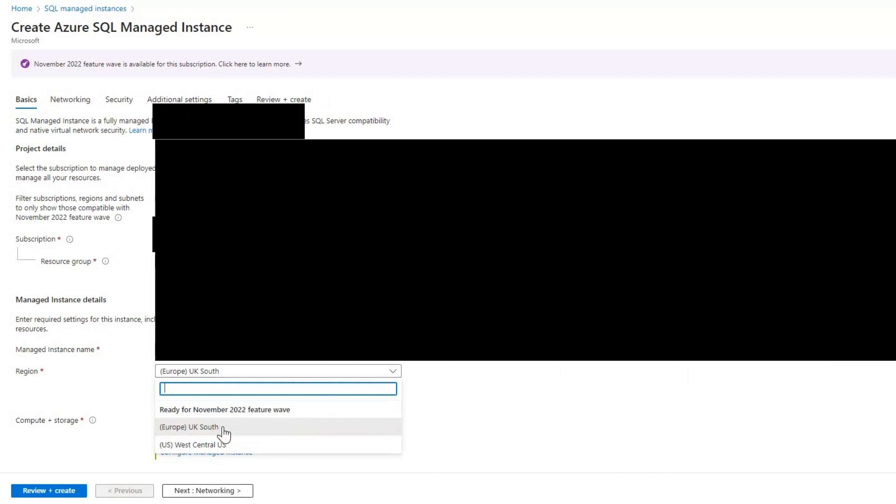
{"action": "left_click", "coordinate": [222, 428]}
Configure the managed instance's compute and storage with 4 vCores and 64 GB of storage
{"action": "scroll", "coordinate": [435, 364], "scroll_direction": "down", "scroll_amount": 3}
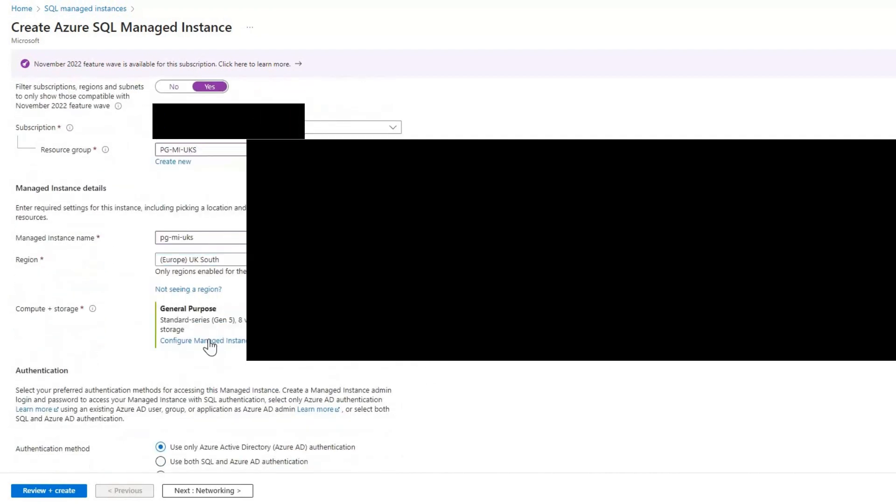
{"action": "left_click", "coordinate": [210, 344]}
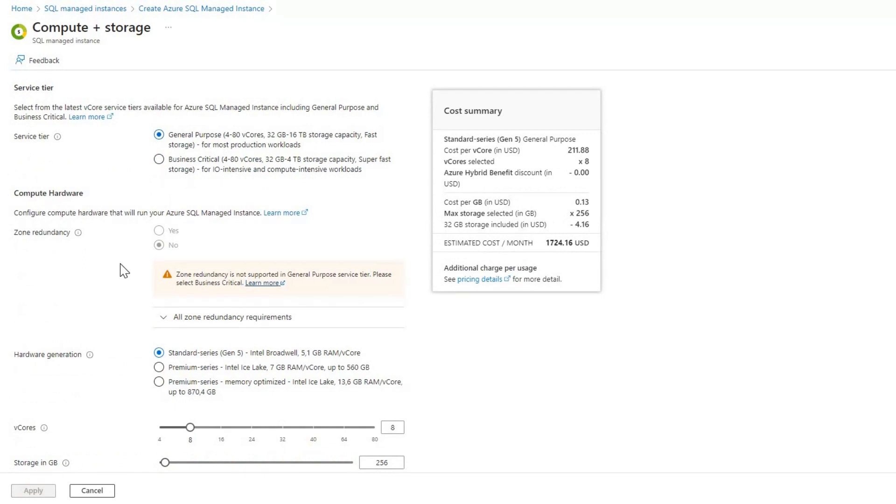
{"action": "scroll", "coordinate": [124, 270], "scroll_direction": "down", "scroll_amount": 2}
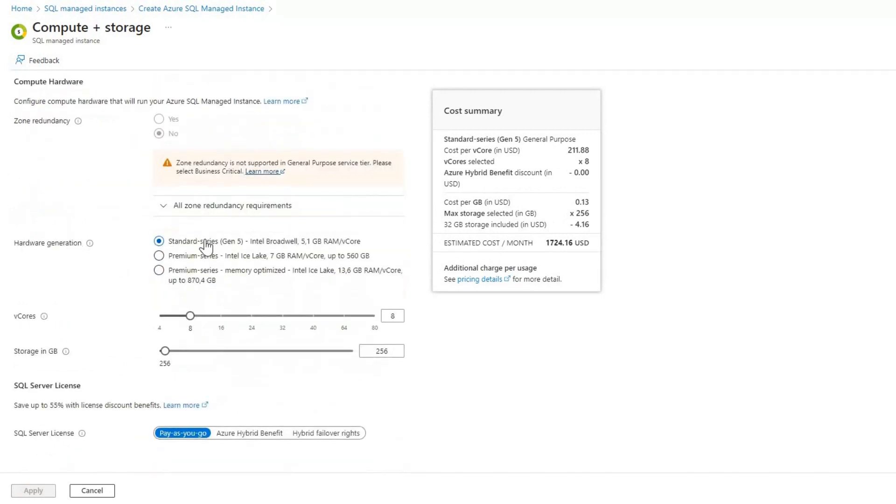
{"action": "left_click", "coordinate": [137, 317]}
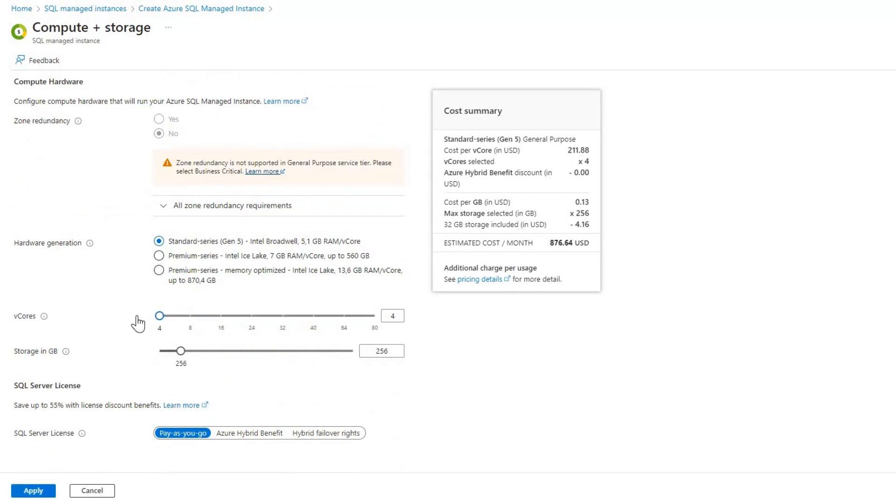
{"action": "left_click", "coordinate": [388, 354]}
{"action": "double_click", "coordinate": [384, 351]}
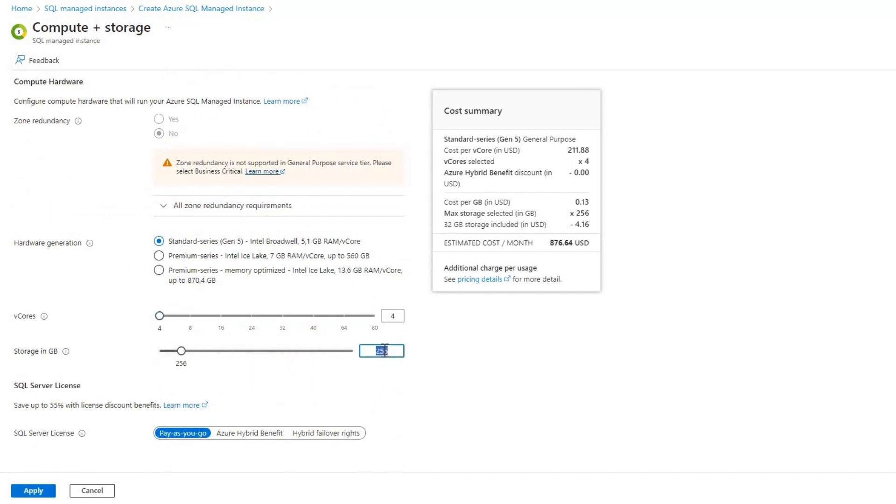
{"action": "key", "text": "BackSpace"}
{"action": "type", "text": "64"}
{"action": "left_click", "coordinate": [480, 356]}
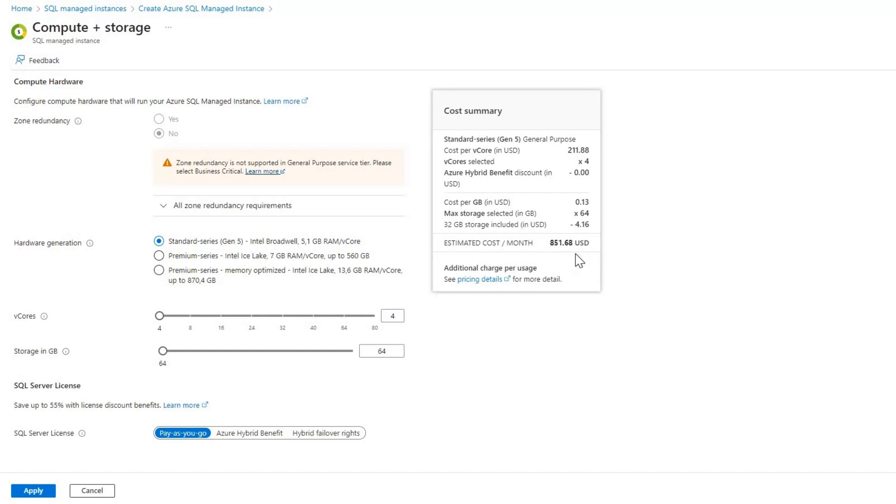
Set the backup storage redundancy to locally-redundant backup storage and apply the compute and storage configuration
{"action": "scroll", "coordinate": [466, 360], "scroll_direction": "down", "scroll_amount": 3}
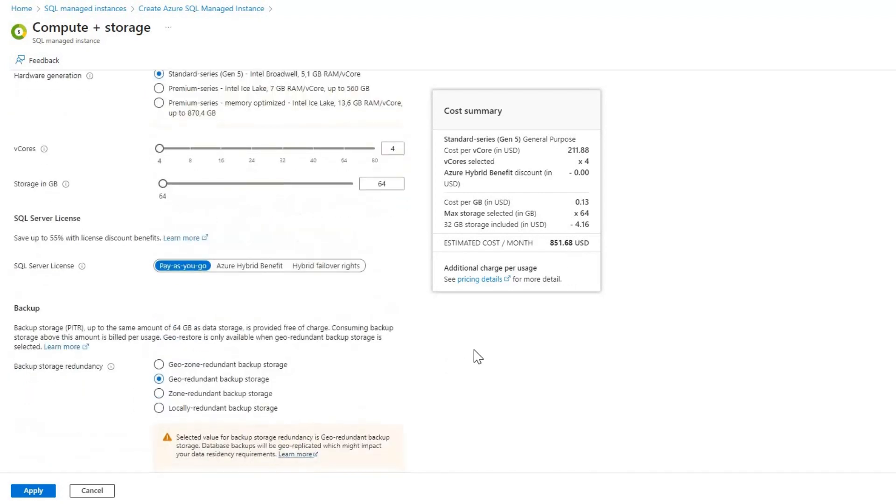
{"action": "scroll", "coordinate": [476, 357], "scroll_direction": "down", "scroll_amount": 1}
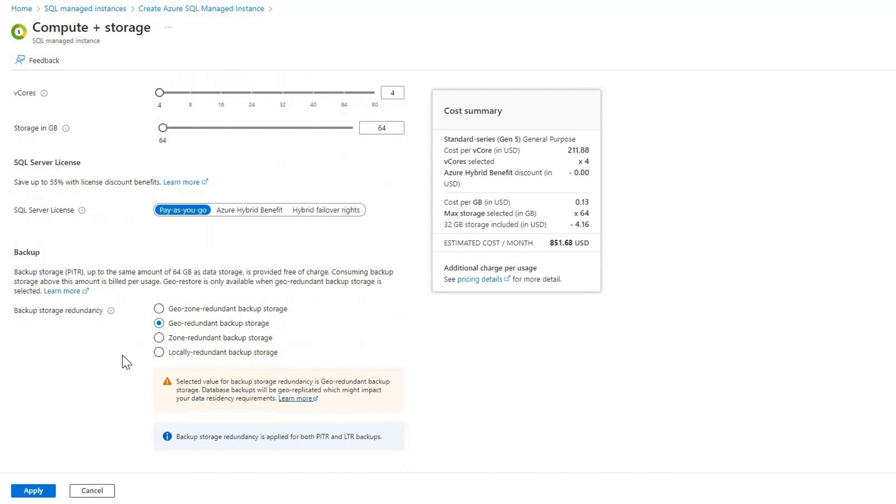
{"action": "left_click", "coordinate": [159, 355]}
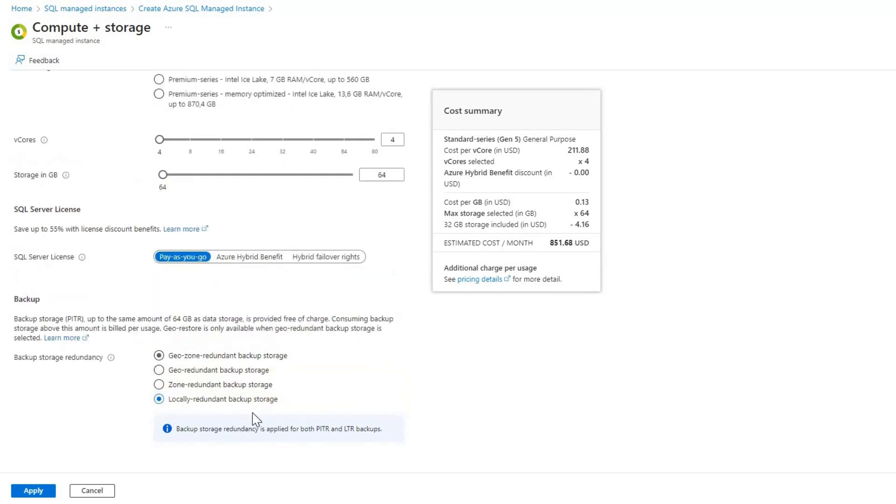
{"action": "left_click", "coordinate": [50, 490]}
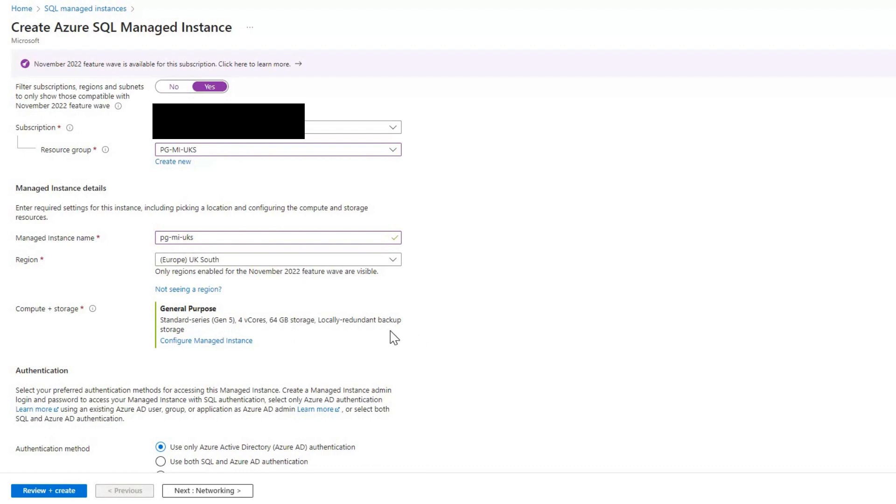
Choose SQL authentication, fill in the admin login and password with its confirmation, and proceed to the networking settings
{"action": "scroll", "coordinate": [335, 357], "scroll_direction": "down", "scroll_amount": 2}
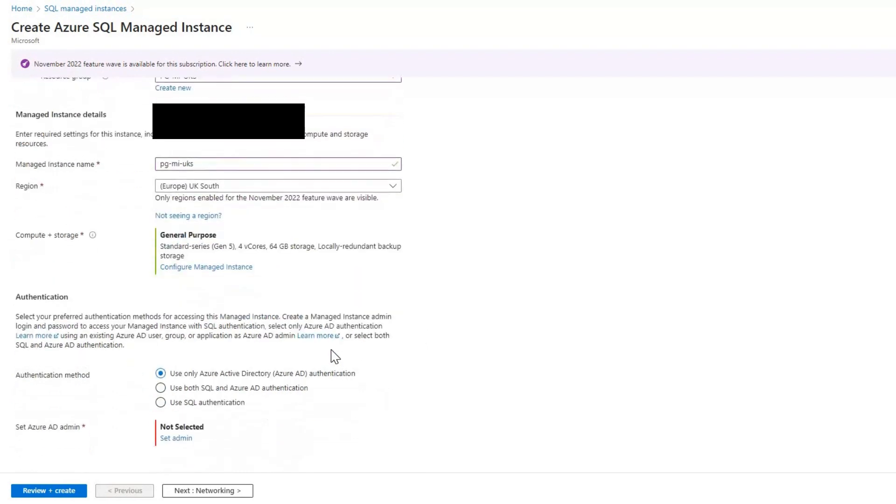
{"action": "left_click", "coordinate": [161, 401]}
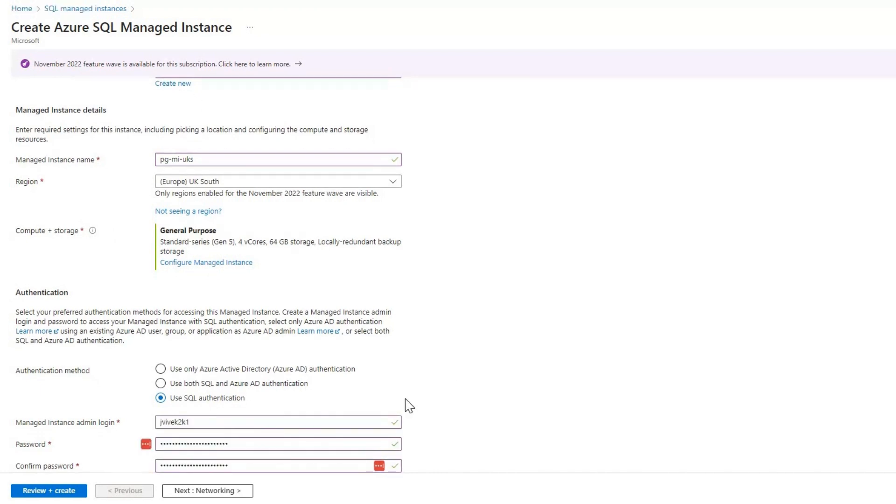
{"action": "left_click", "coordinate": [226, 492]}
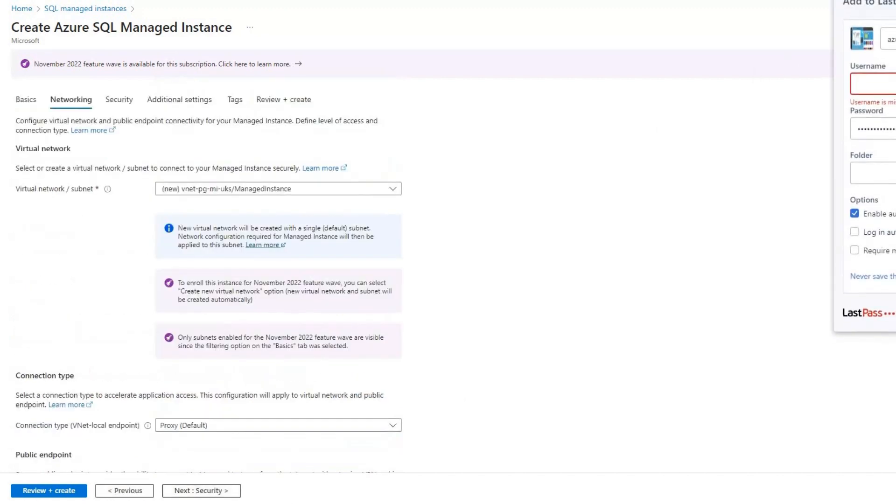
{"action": "left_click", "coordinate": [642, 286]}
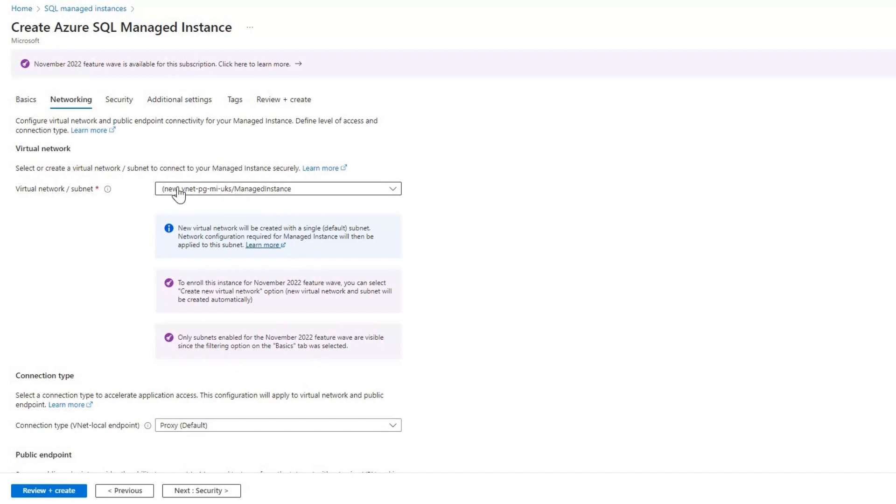
Set the connection type for the VNet-local endpoint to Redirect
{"action": "scroll", "coordinate": [132, 300], "scroll_direction": "down", "scroll_amount": 2}
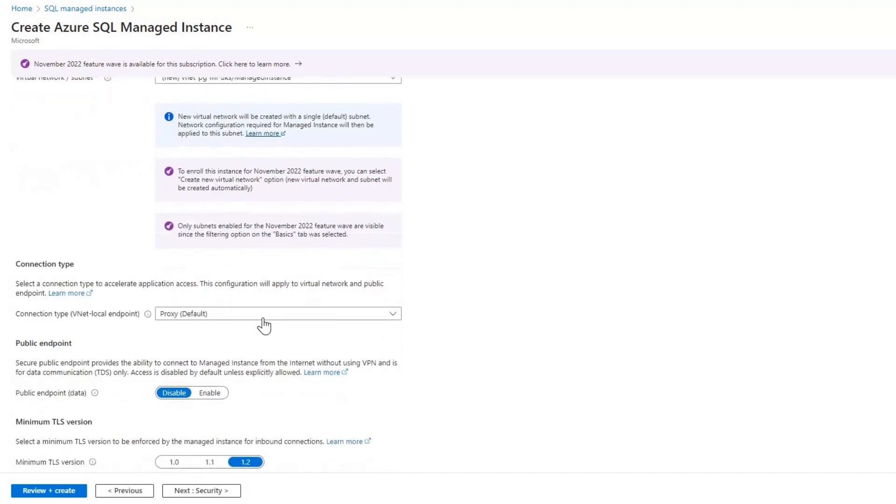
{"action": "left_click", "coordinate": [210, 315]}
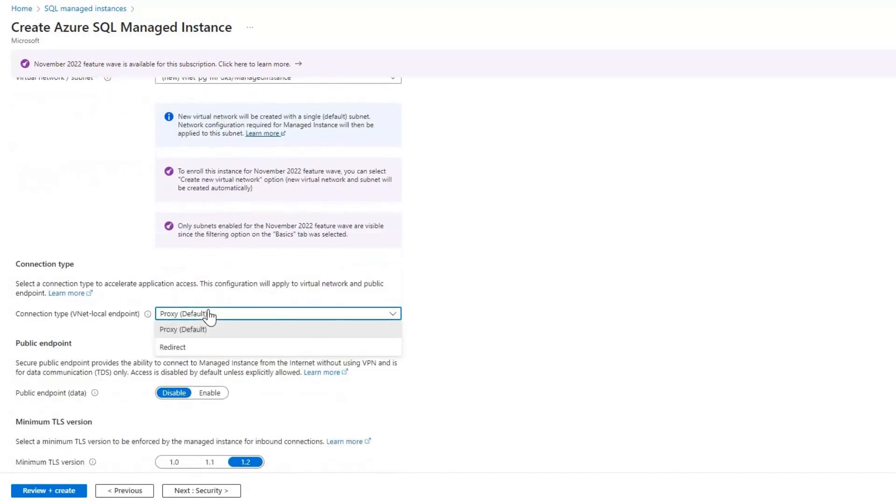
{"action": "left_click", "coordinate": [216, 347]}
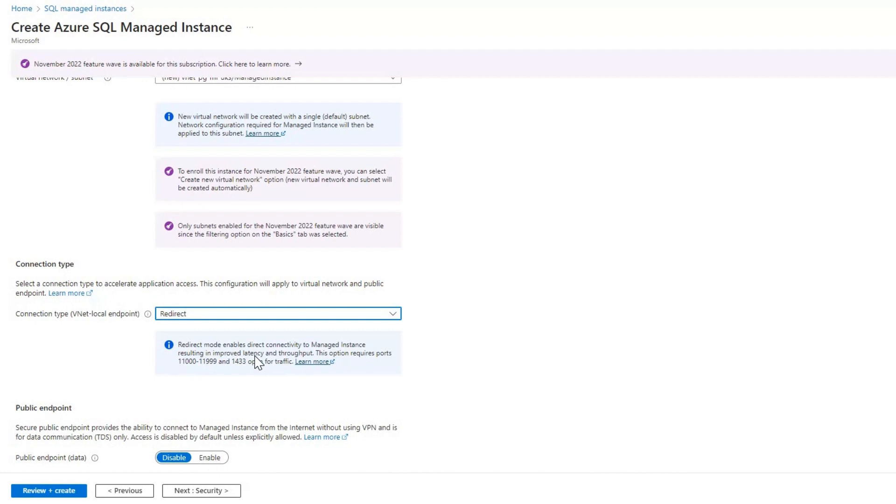
{"action": "left_click", "coordinate": [214, 315]}
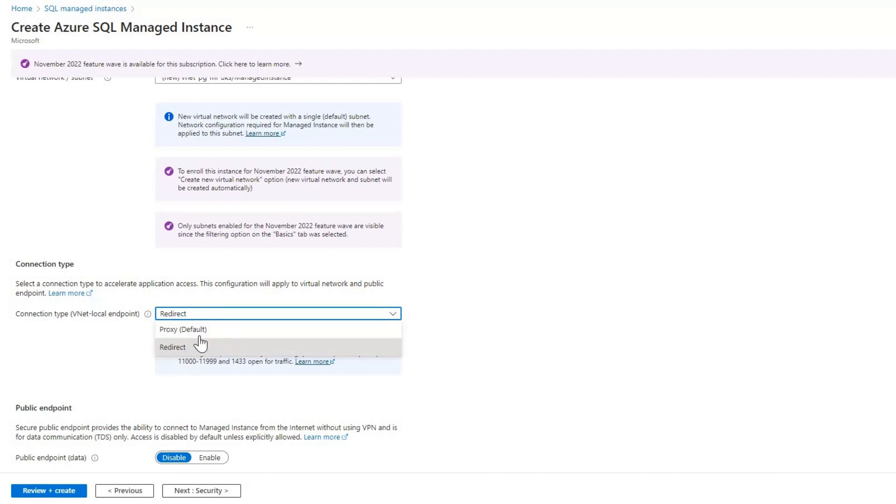
{"action": "left_click", "coordinate": [111, 357]}
{"action": "scroll", "coordinate": [32, 353], "scroll_direction": "down", "scroll_amount": 2}
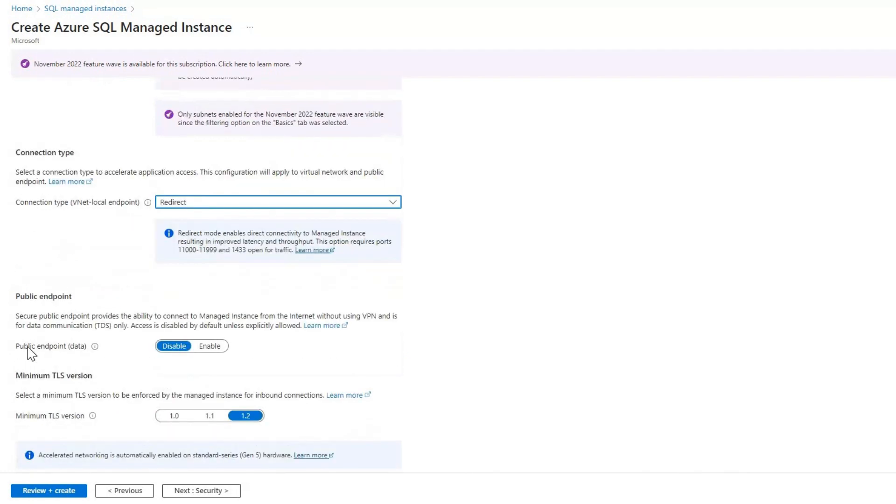
Enable the public endpoint for data, keep the default security settings, and proceed to the additional settings
{"action": "left_click", "coordinate": [210, 346]}
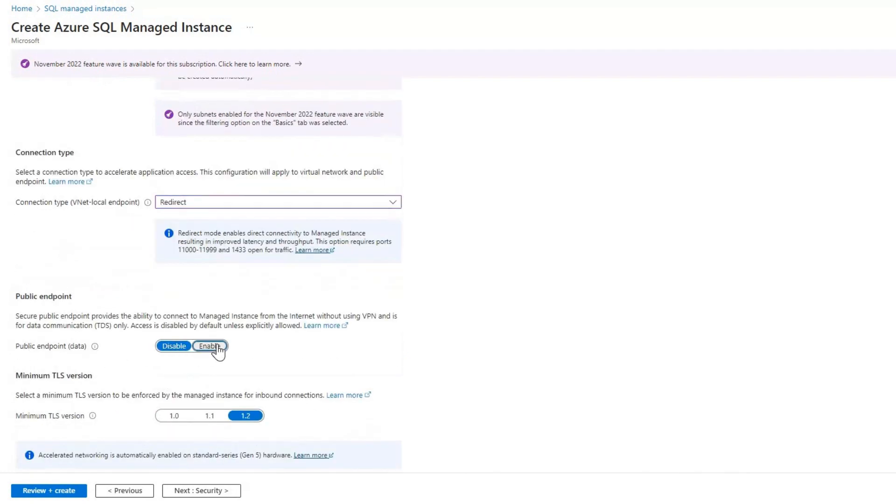
{"action": "scroll", "coordinate": [392, 346], "scroll_direction": "down", "scroll_amount": 1}
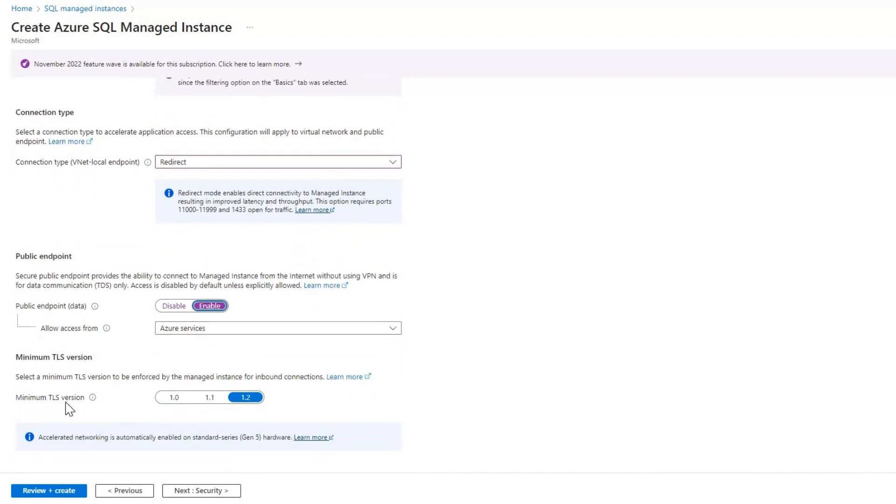
{"action": "left_click", "coordinate": [226, 492]}
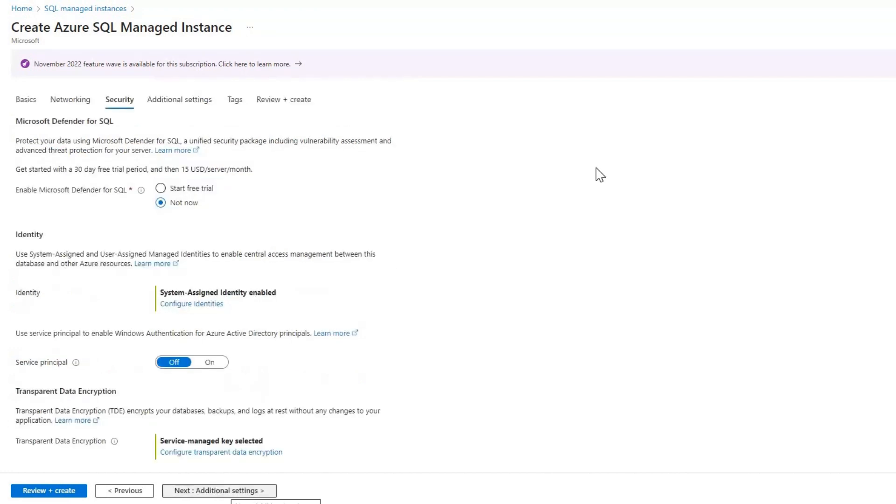
{"action": "scroll", "coordinate": [494, 194], "scroll_direction": "down", "scroll_amount": 1}
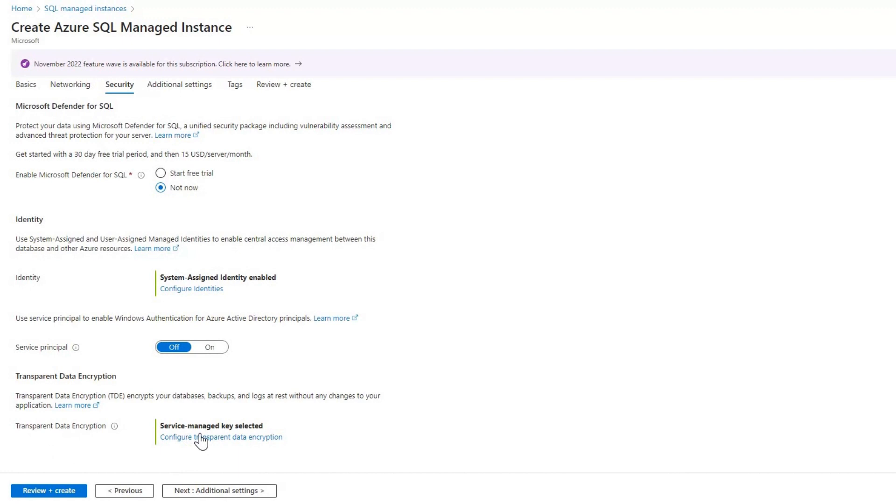
{"action": "left_click", "coordinate": [243, 492]}
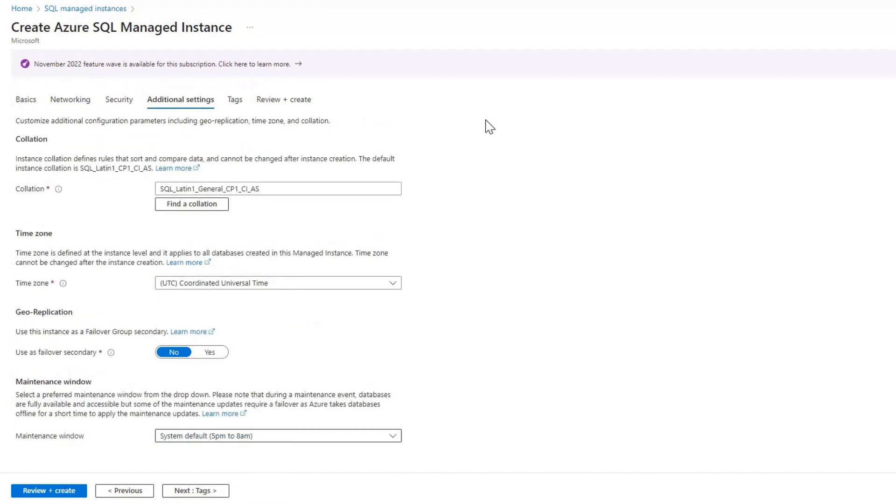
Set the managed instance's time zone to (UTC+05:30) Chennai, Kolkata, Mumbai, New Delhi
{"action": "left_click", "coordinate": [276, 285]}
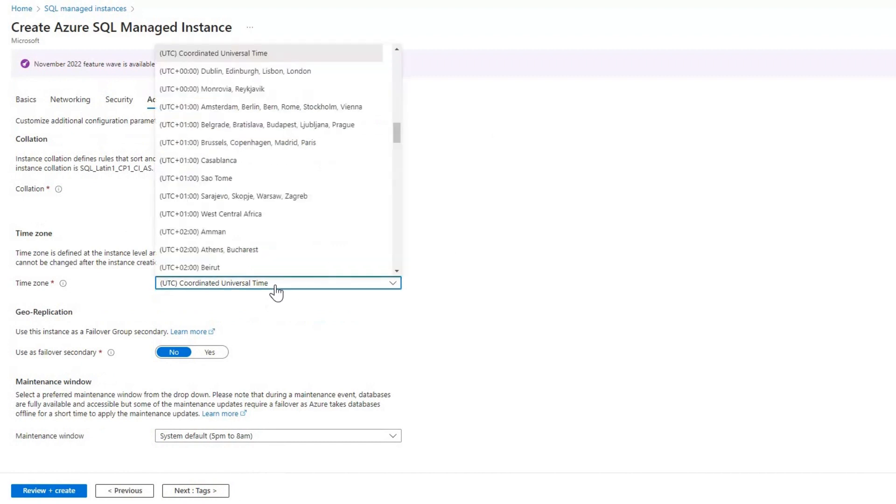
{"action": "scroll", "coordinate": [309, 154], "scroll_direction": "down", "scroll_amount": 6}
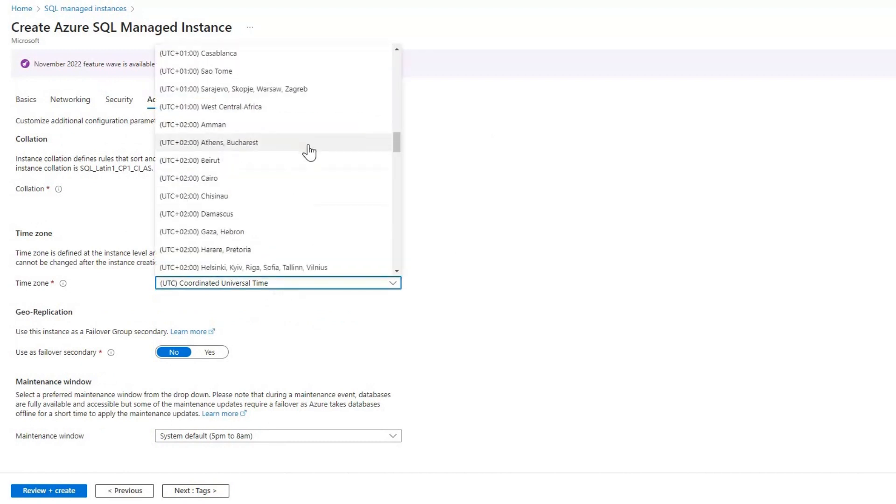
{"action": "scroll", "coordinate": [310, 154], "scroll_direction": "down", "scroll_amount": 5}
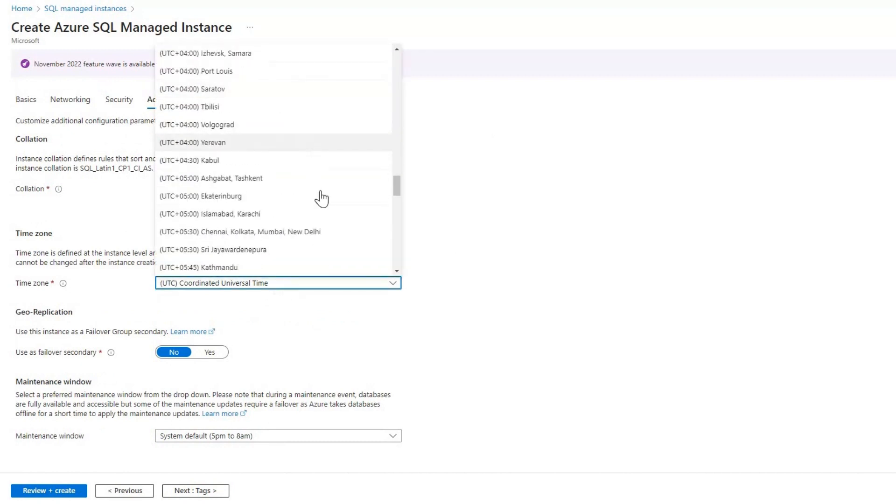
{"action": "left_click", "coordinate": [312, 232]}
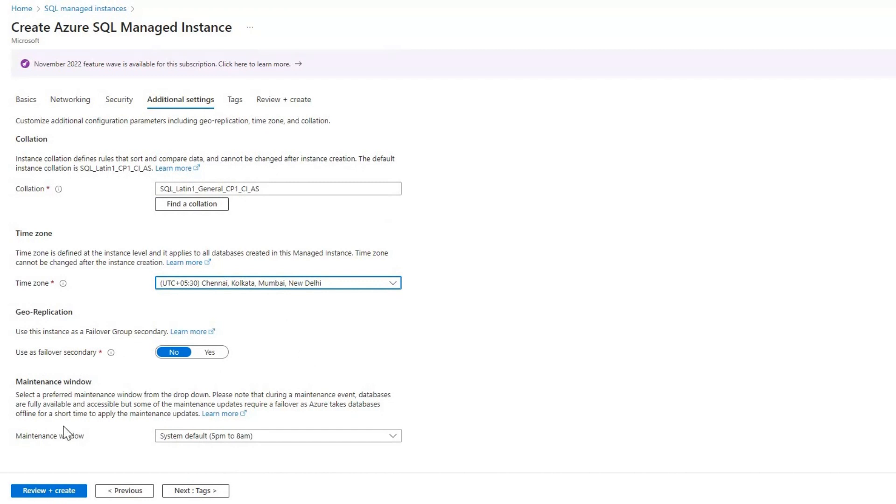
Leave the tags empty, then review the configuration summary and create the managed instance
{"action": "left_click", "coordinate": [192, 495]}
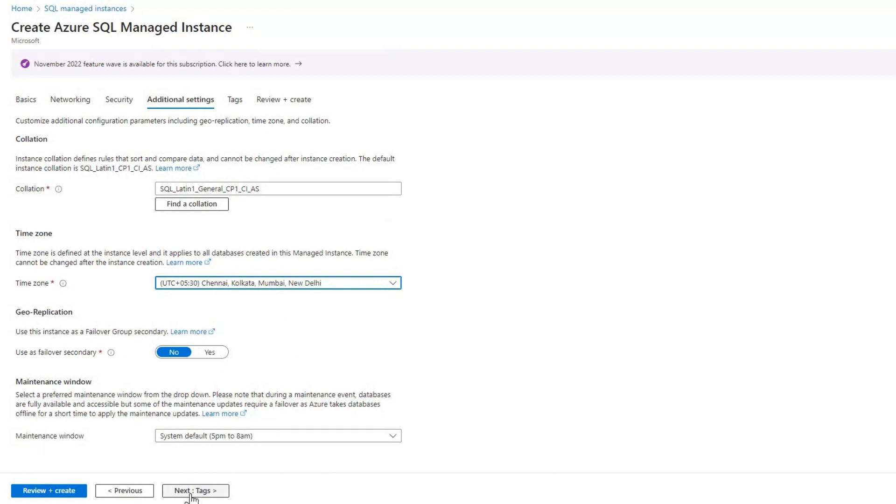
{"action": "left_click", "coordinate": [192, 495]}
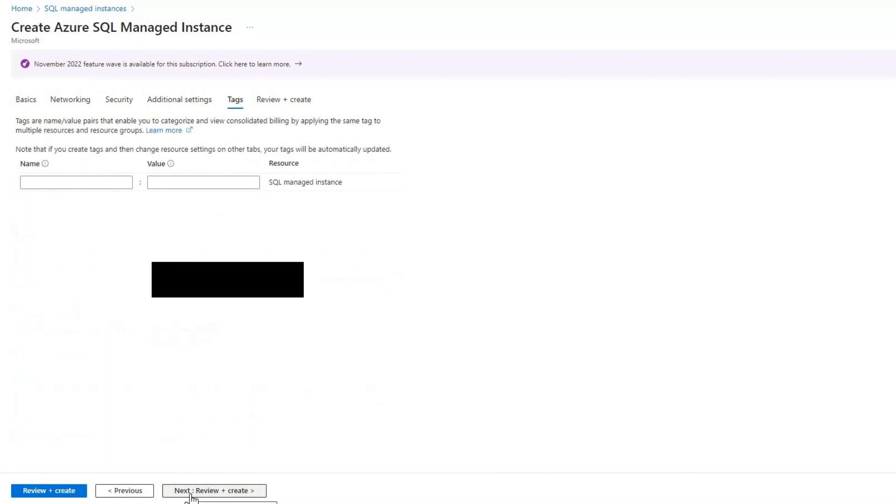
{"action": "left_click", "coordinate": [196, 494]}
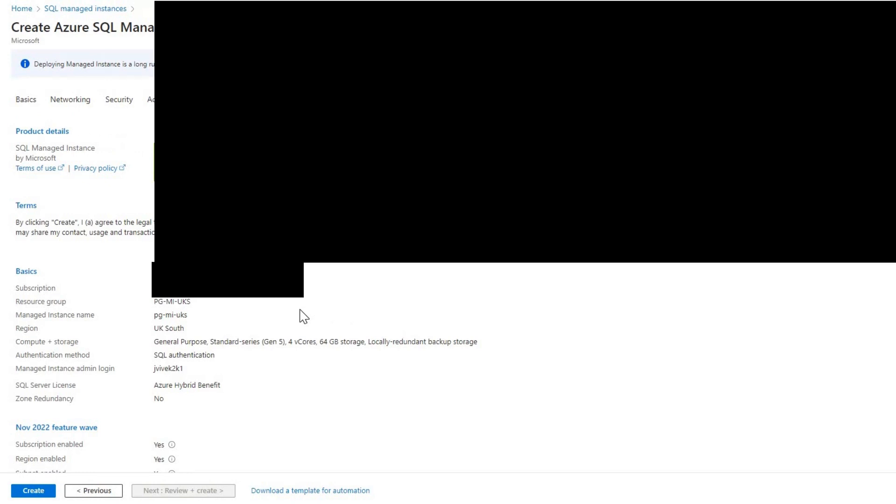
{"action": "scroll", "coordinate": [303, 316], "scroll_direction": "down", "scroll_amount": 8}
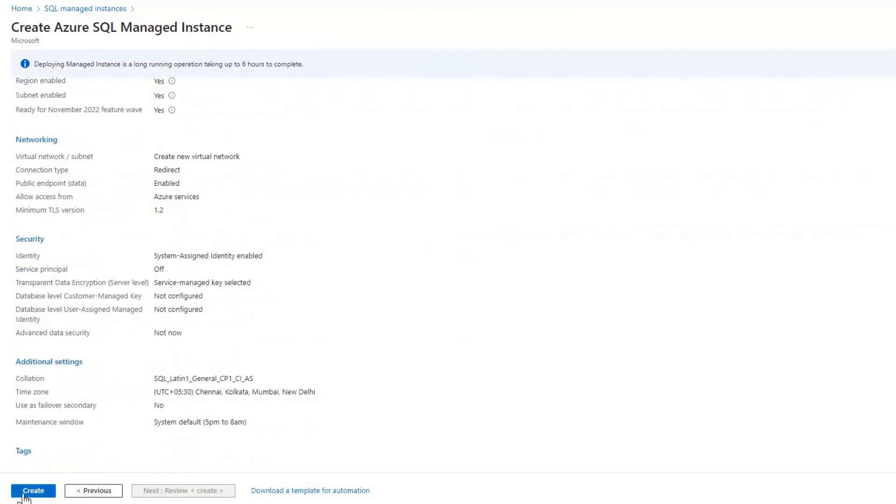
{"action": "left_click", "coordinate": [24, 491]}
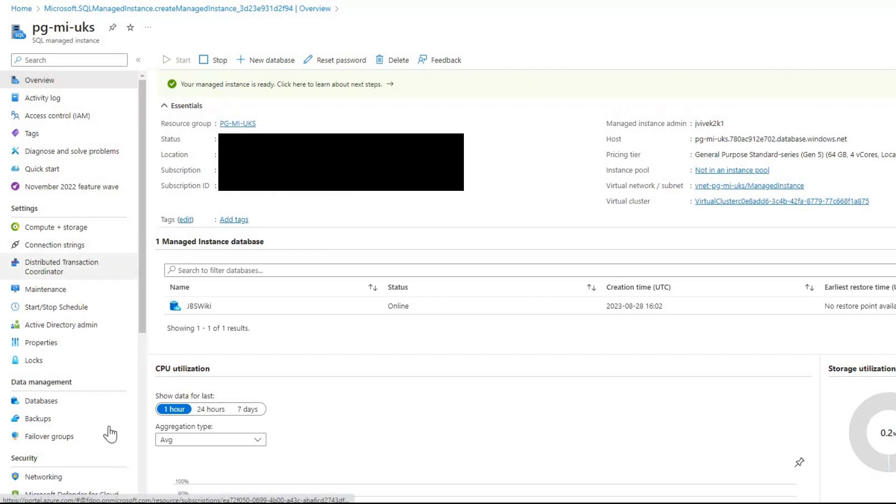
Open the networking settings of pg-mi-uks and copy its public endpoint address
{"action": "scroll", "coordinate": [84, 432], "scroll_direction": "down", "scroll_amount": 1}
{"action": "left_click", "coordinate": [70, 425]}
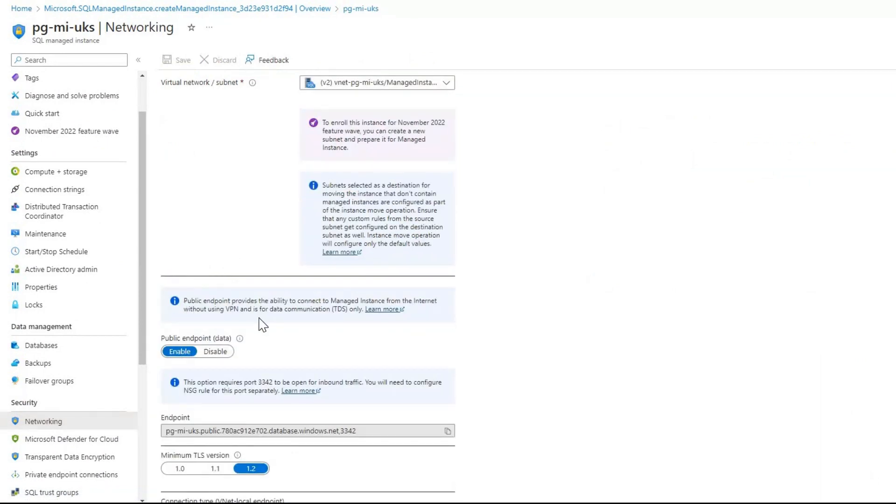
{"action": "scroll", "coordinate": [347, 345], "scroll_direction": "down", "scroll_amount": 2}
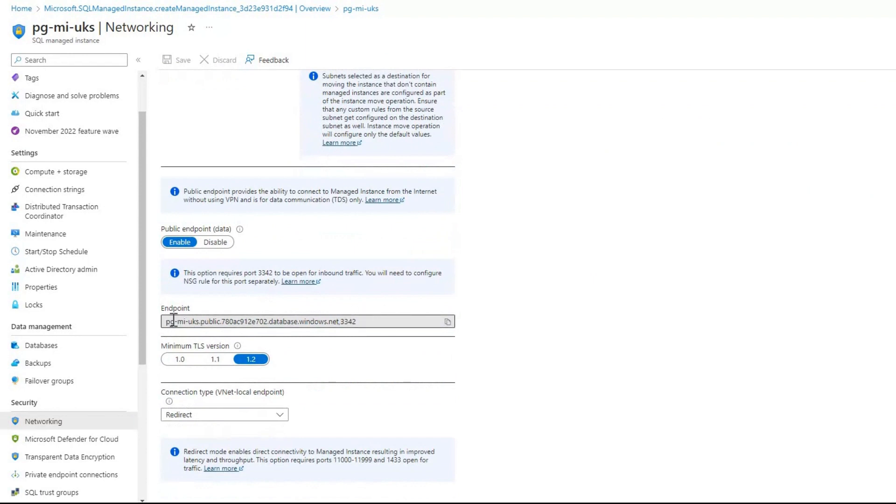
{"action": "left_click", "coordinate": [447, 322]}
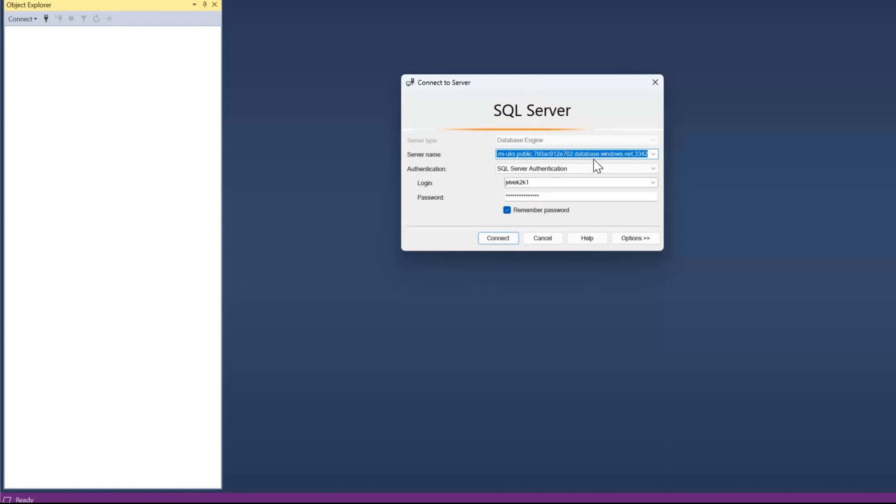
In SQL Server Management Studio, connect to the copied public endpoint with SQL Server Authentication, entering the login password and remembering it
{"action": "key", "text": "ctrl+v"}
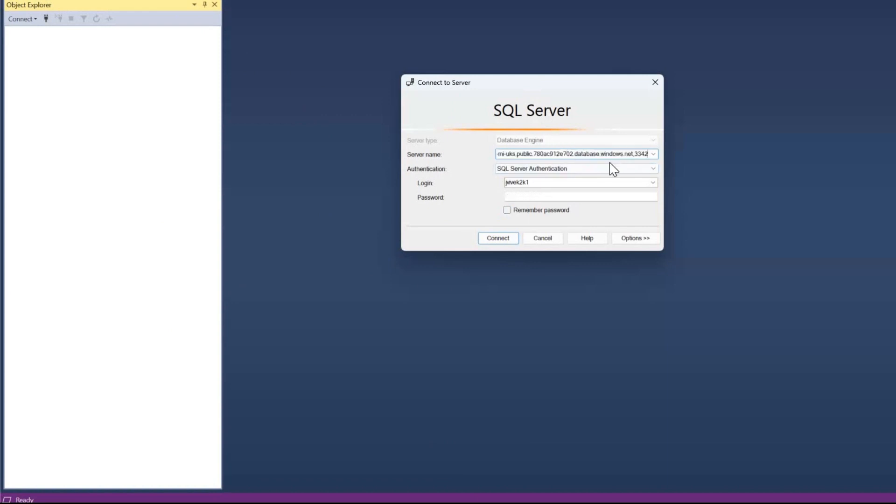
{"action": "left_click", "coordinate": [550, 196]}
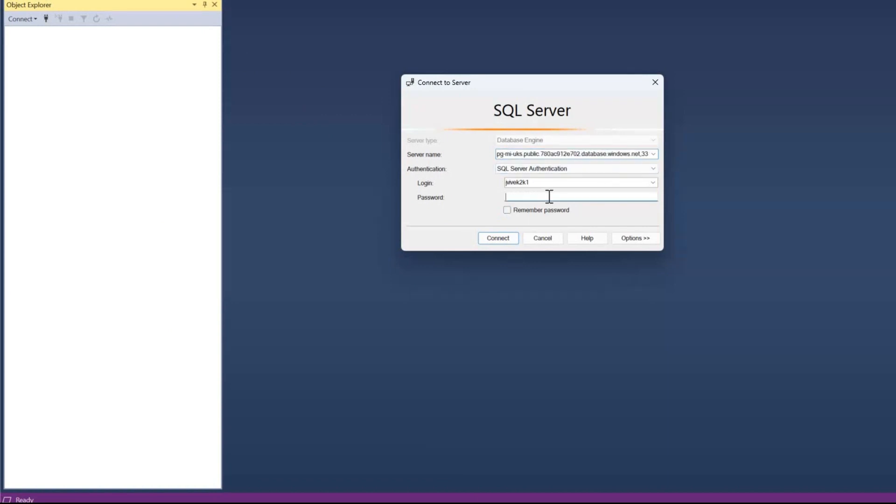
{"action": "type", "text": "••••"}
{"action": "left_click", "coordinate": [507, 210]}
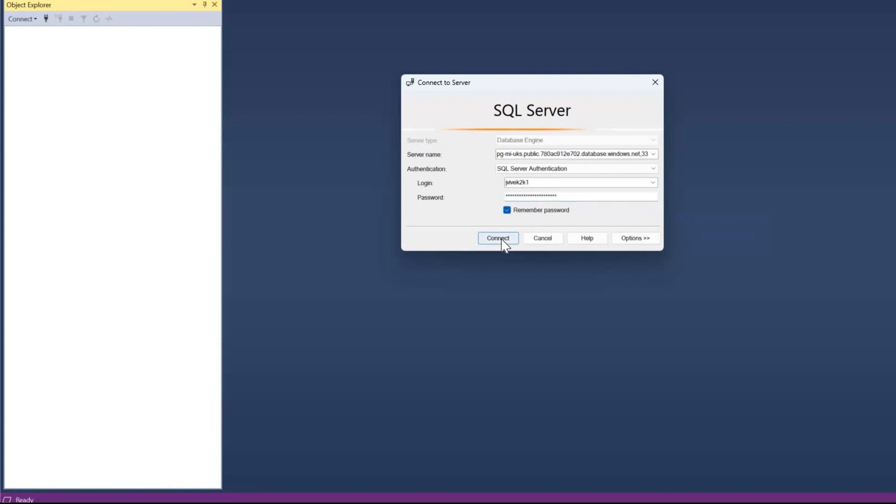
{"action": "left_click", "coordinate": [503, 240]}
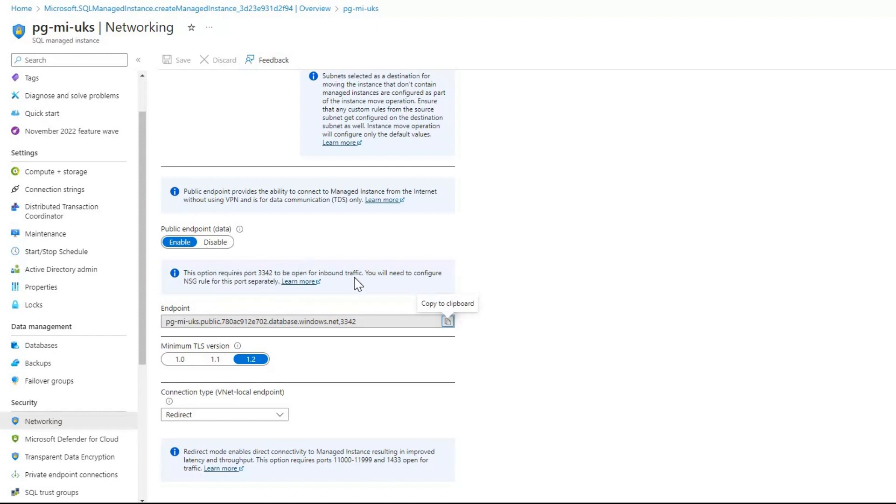
Examine the inbound security rules of nsg-pg-mi-uks in the Azure portal, and expand the connected instance's Databases folder in SQL Server Management Studio
{"action": "left_click", "coordinate": [28, 14]}
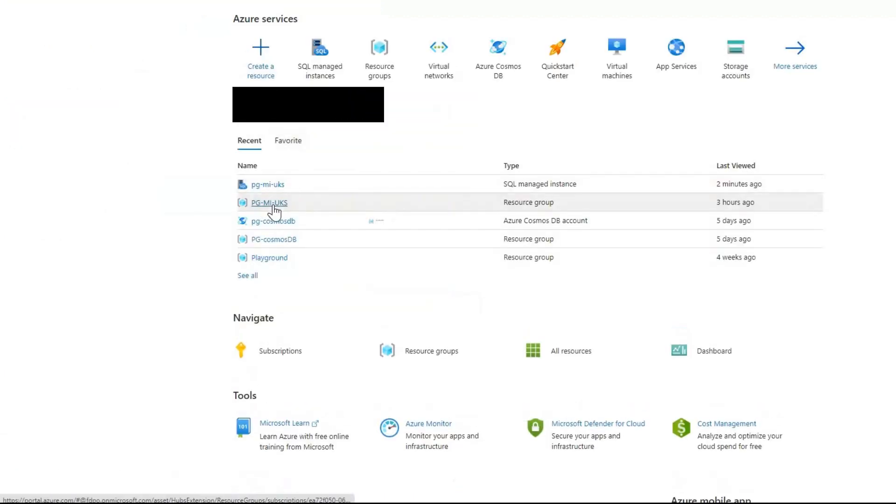
{"action": "left_click", "coordinate": [273, 206]}
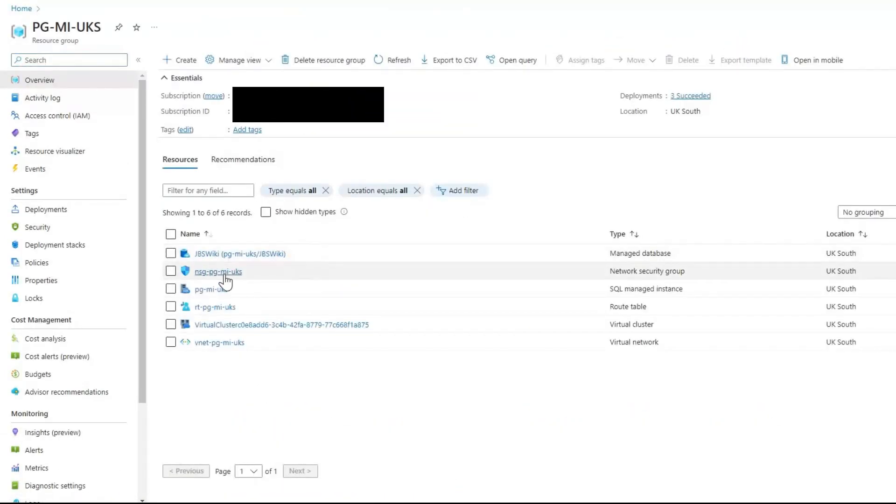
{"action": "left_click", "coordinate": [226, 275]}
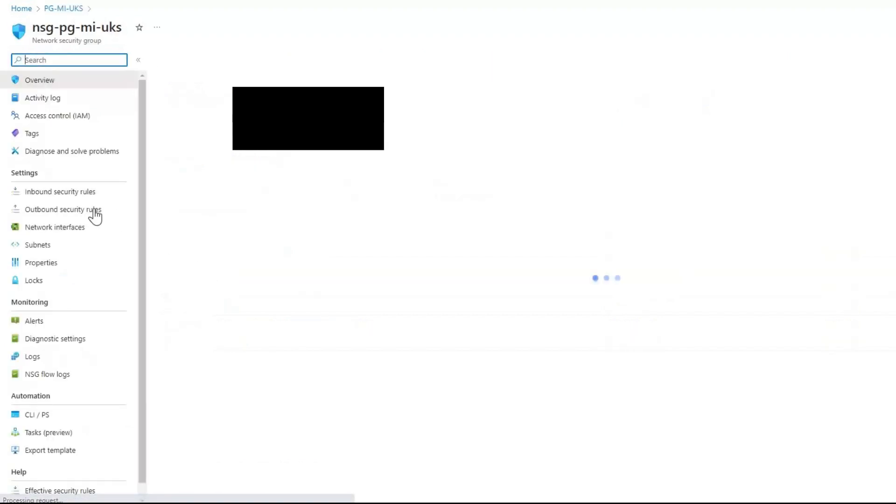
{"action": "left_click", "coordinate": [71, 196]}
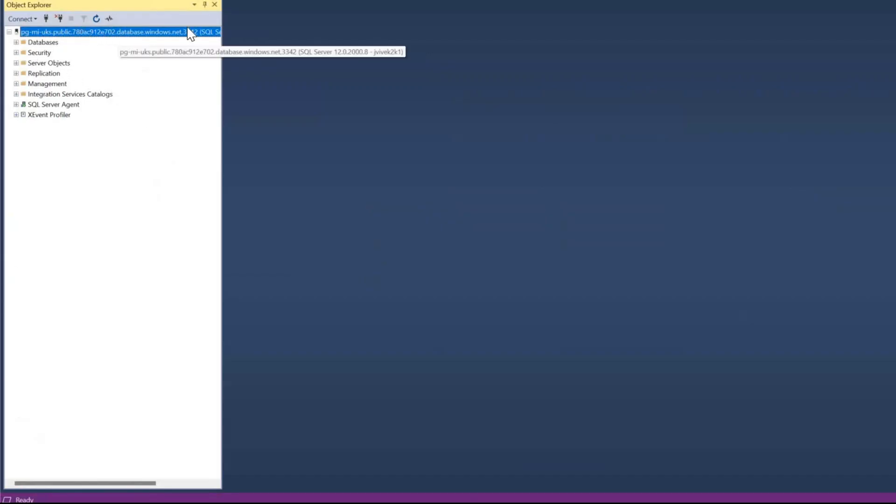
{"action": "left_click", "coordinate": [17, 42]}
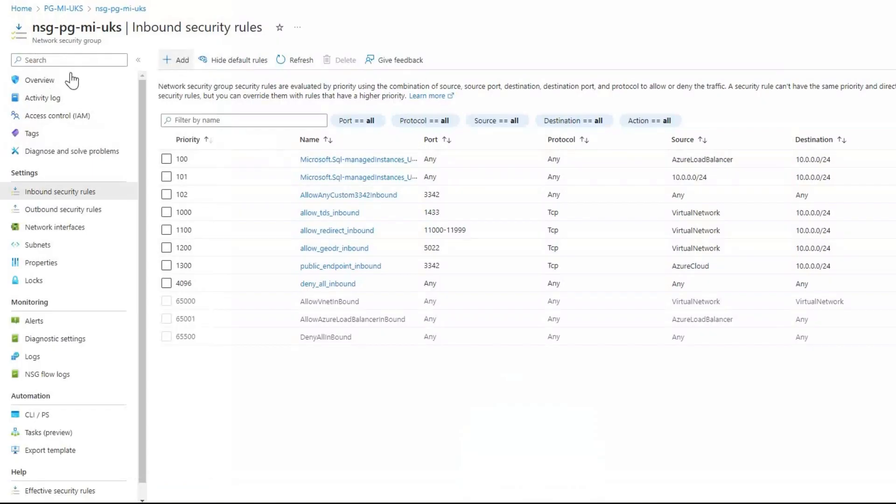
In the Azure portal, return to the pg-mi-uks managed instance and open its Start/Stop Schedule settings
{"action": "left_click", "coordinate": [52, 81]}
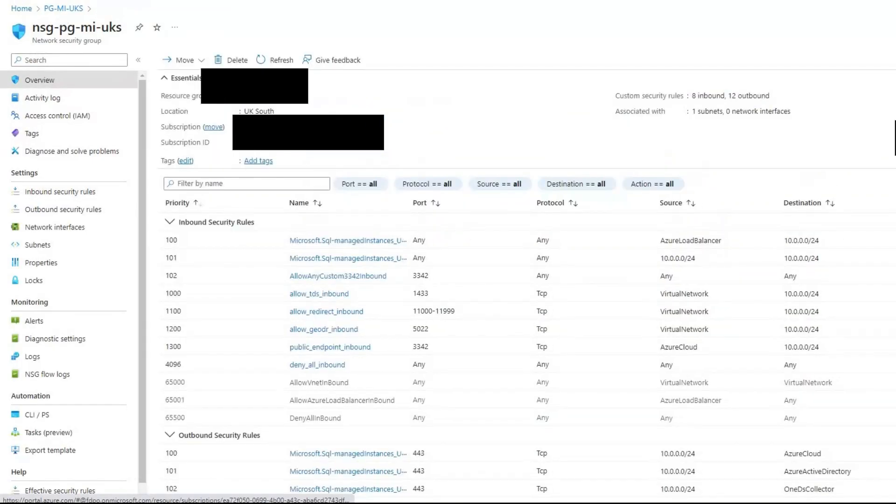
{"action": "left_click", "coordinate": [21, 9]}
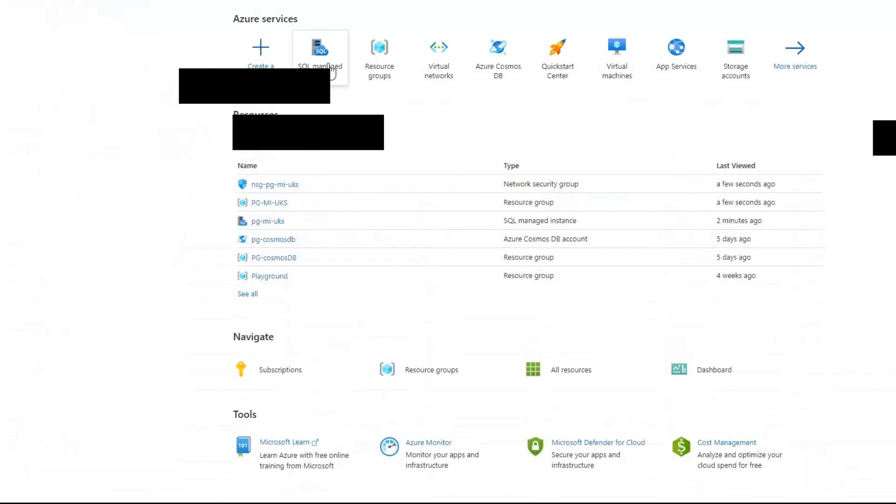
{"action": "left_click", "coordinate": [329, 68]}
{"action": "left_click", "coordinate": [56, 149]}
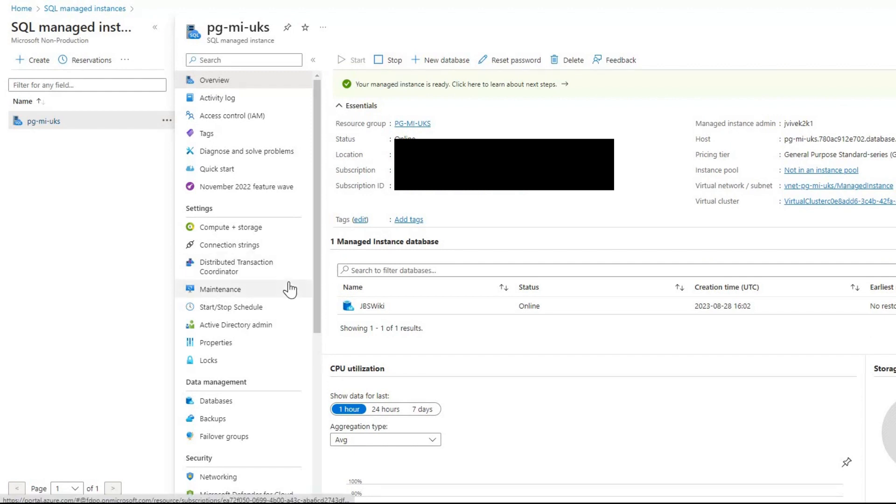
{"action": "left_click", "coordinate": [252, 309]}
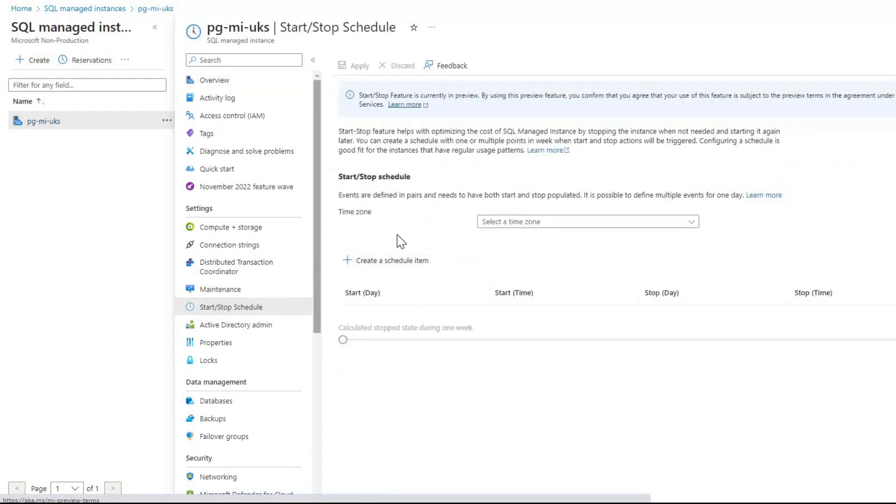
Begin a new start/stop schedule item with the start set to Monday at 8:00 AM
{"action": "left_click", "coordinate": [411, 275]}
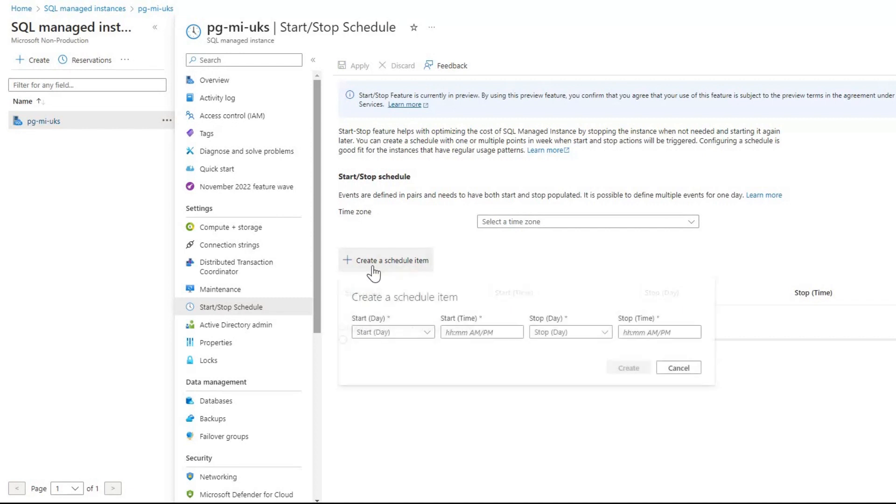
{"action": "left_click", "coordinate": [430, 334]}
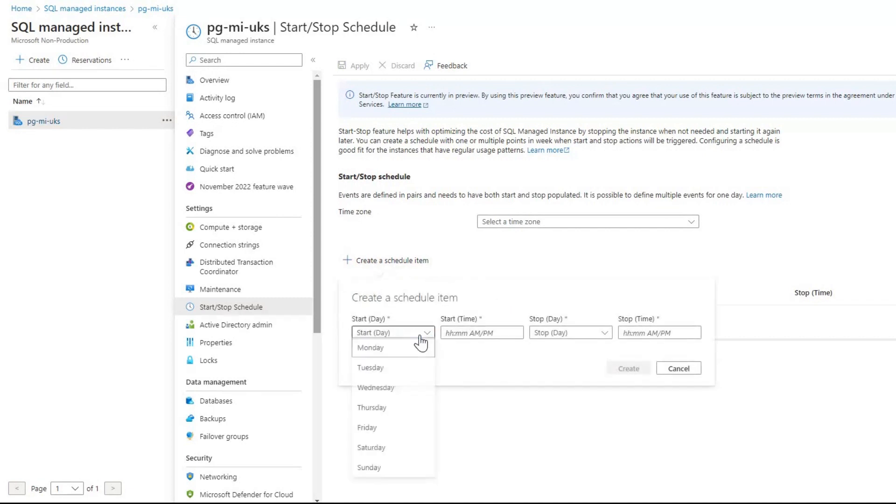
{"action": "left_click", "coordinate": [395, 354]}
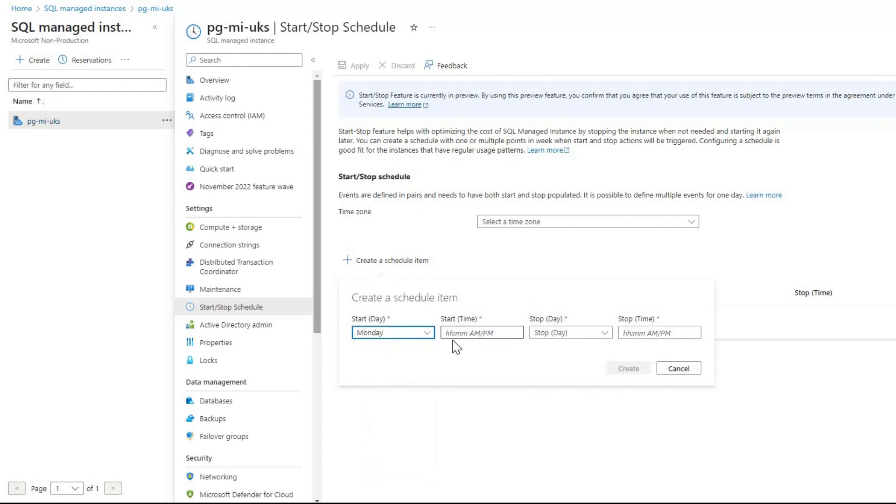
{"action": "left_click", "coordinate": [455, 346]}
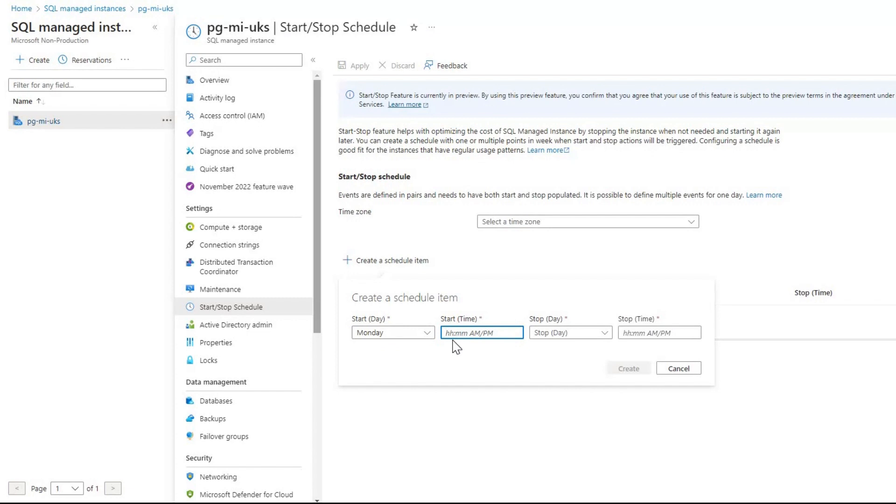
{"action": "type", "text": "8"}
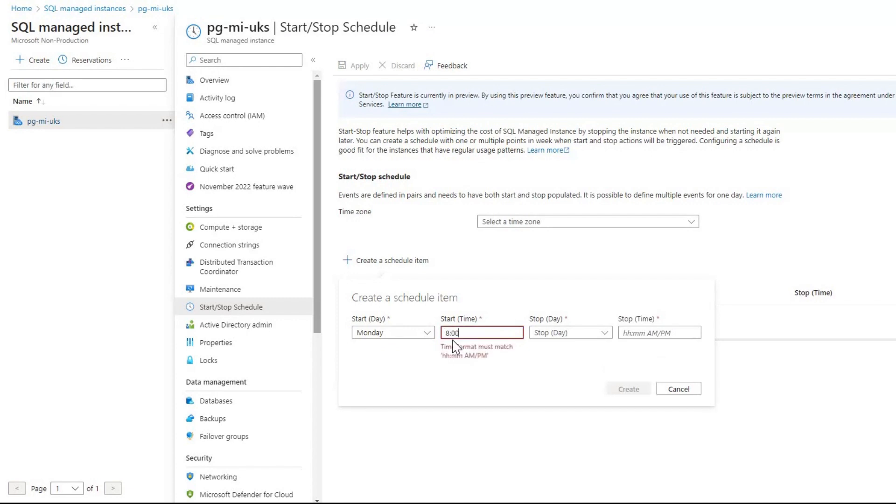
{"action": "type", "text": ":00"}
{"action": "key", "text": "Tab"}
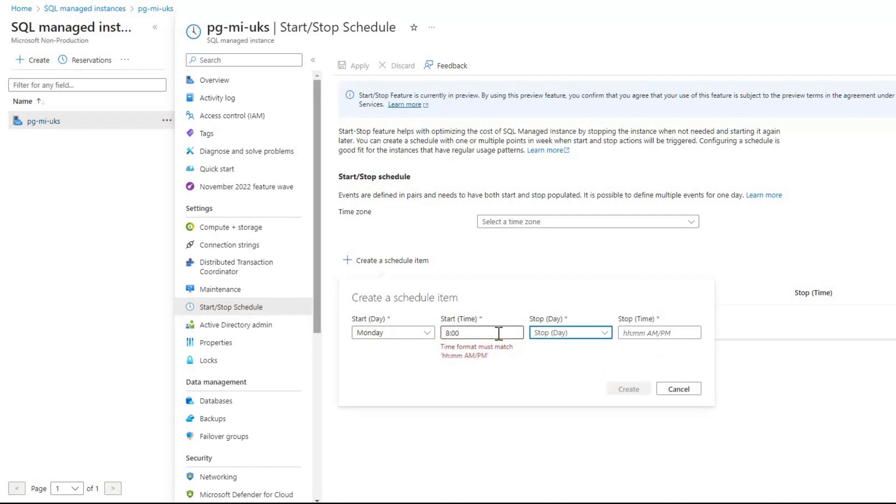
{"action": "left_click", "coordinate": [498, 334]}
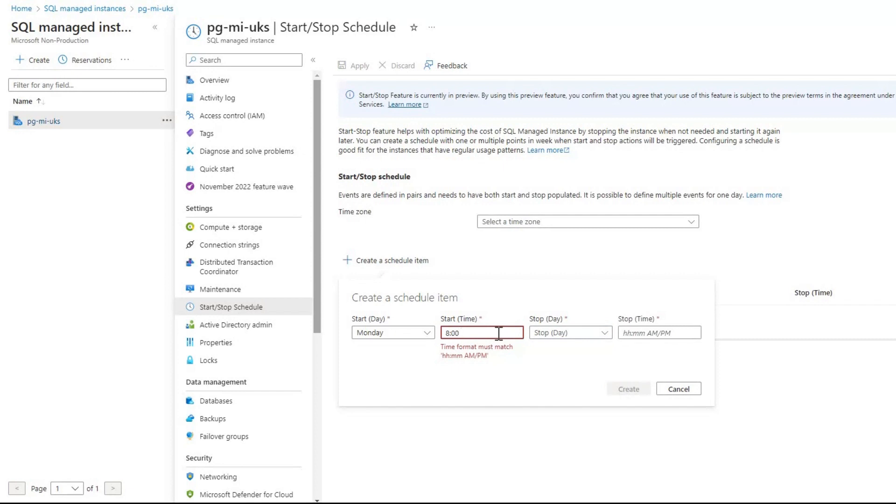
{"action": "type", "text": "AM"}
{"action": "key", "text": "Tab"}
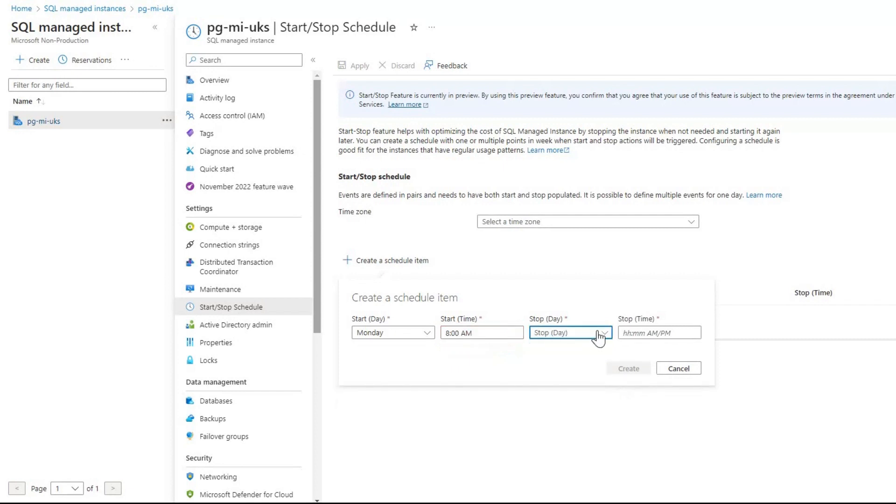
Set the schedule item's stop to Friday at 5:00 PM, and cancel the item without creating it
{"action": "left_click", "coordinate": [601, 336]}
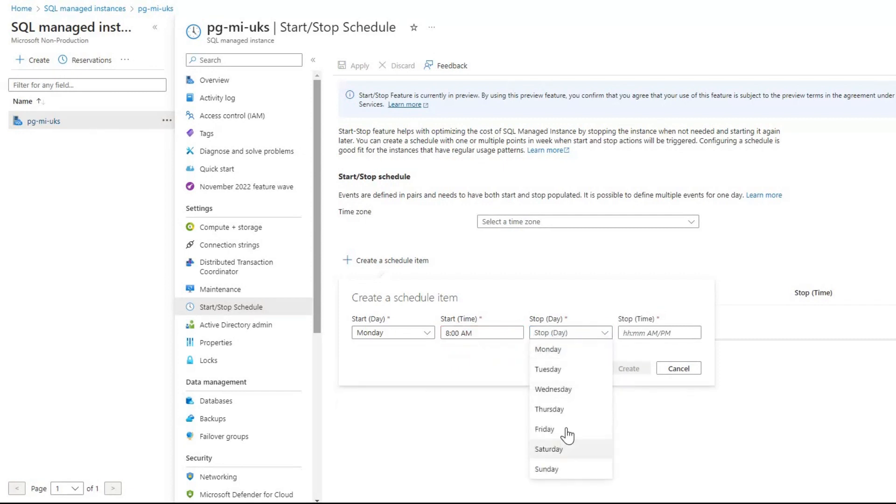
{"action": "key", "text": "Return"}
{"action": "left_click", "coordinate": [646, 333]}
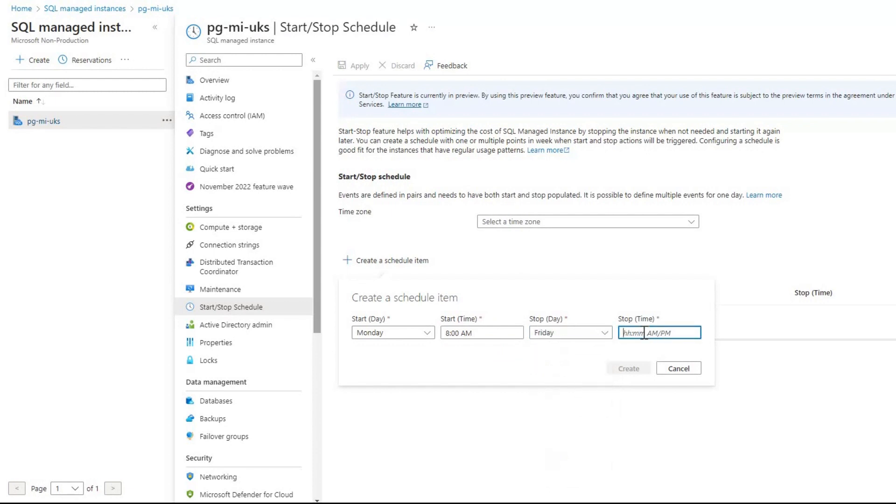
{"action": "type", "text": "5:00 PM"}
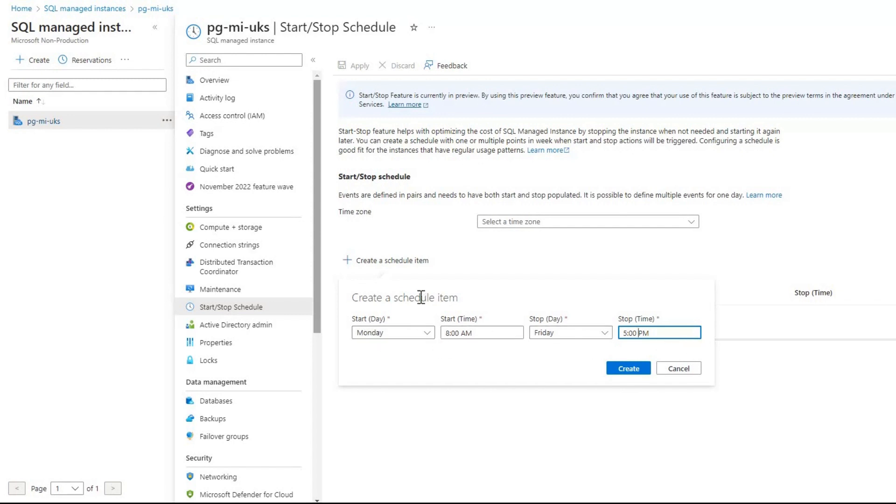
{"action": "left_click", "coordinate": [690, 222]}
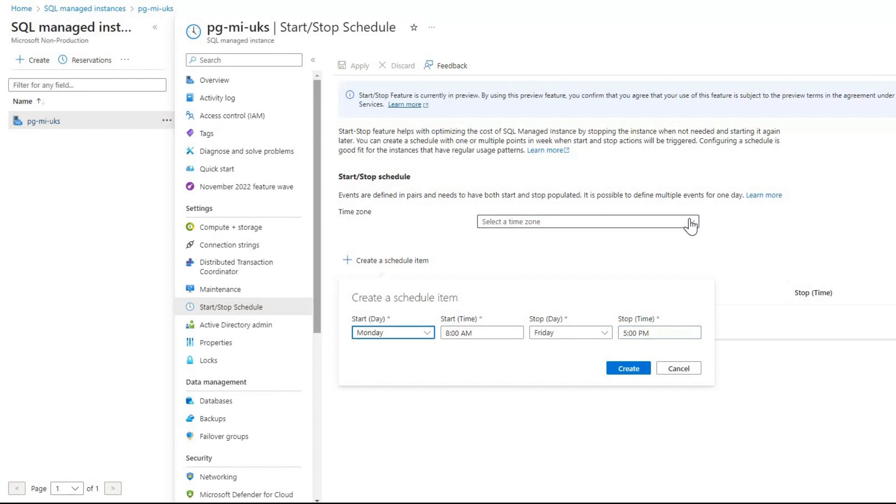
{"action": "left_click", "coordinate": [677, 367]}
Browse the time zones available for the start/stop schedule without selecting one
{"action": "left_click", "coordinate": [691, 224]}
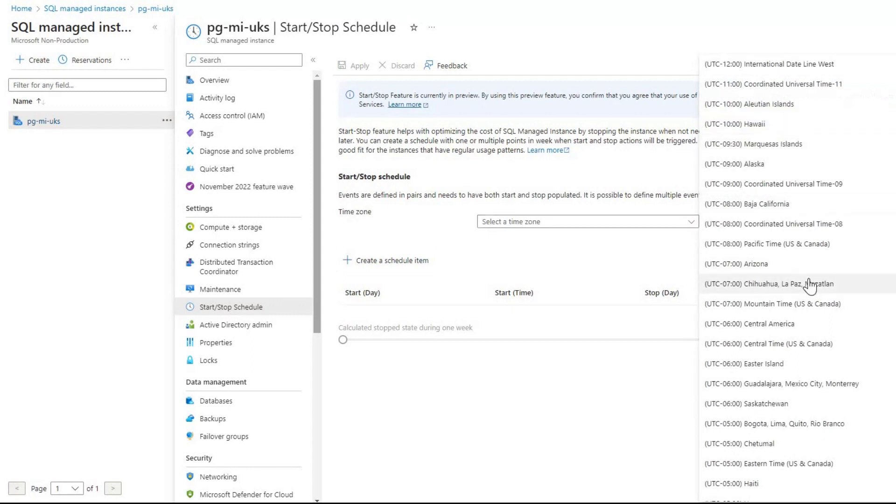
{"action": "scroll", "coordinate": [835, 293], "scroll_direction": "down", "scroll_amount": 1}
{"action": "scroll", "coordinate": [836, 294], "scroll_direction": "down", "scroll_amount": 7}
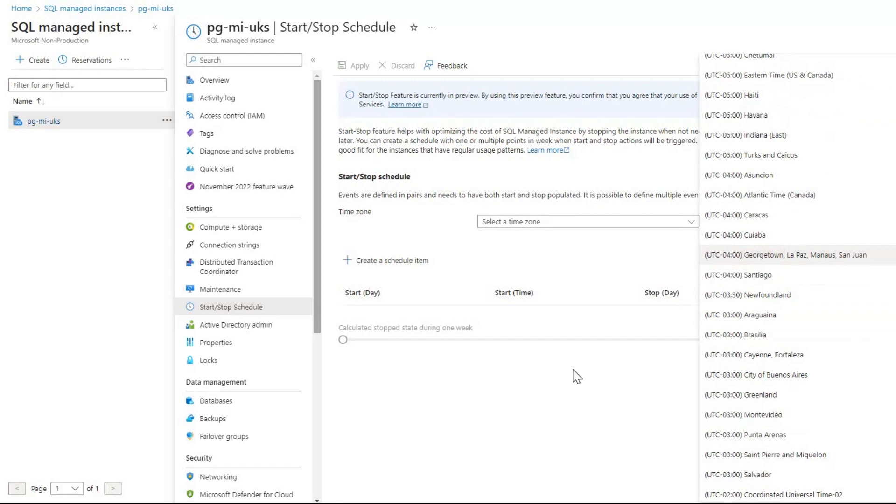
Draft another schedule item with Monday as both the start day and the stop day
{"action": "left_click", "coordinate": [379, 269]}
{"action": "left_click", "coordinate": [366, 261]}
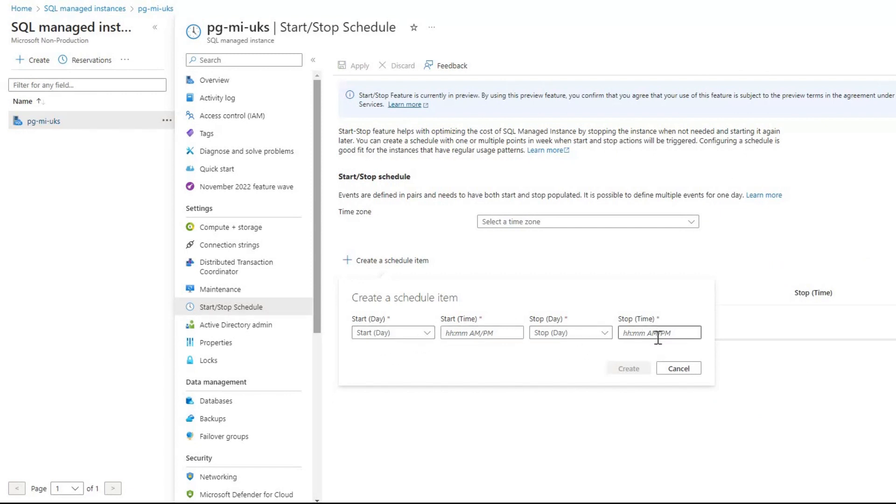
{"action": "left_click", "coordinate": [427, 333]}
{"action": "left_click", "coordinate": [383, 350]}
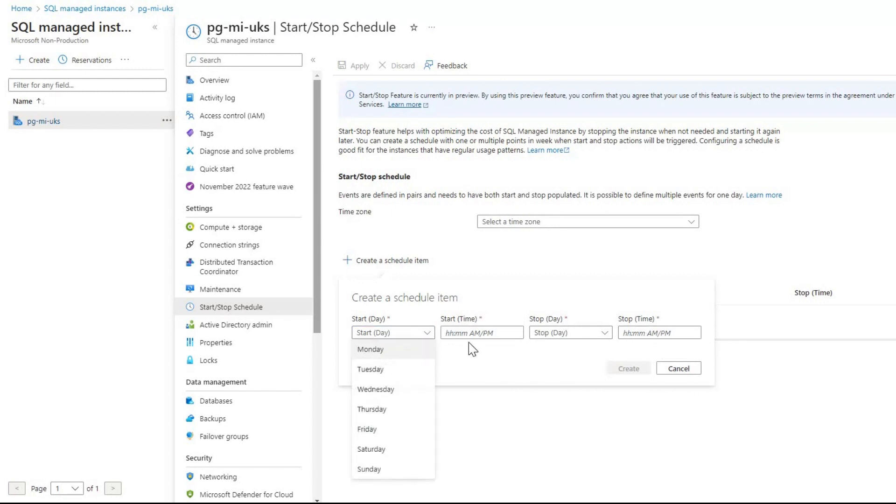
{"action": "left_click", "coordinate": [578, 333]}
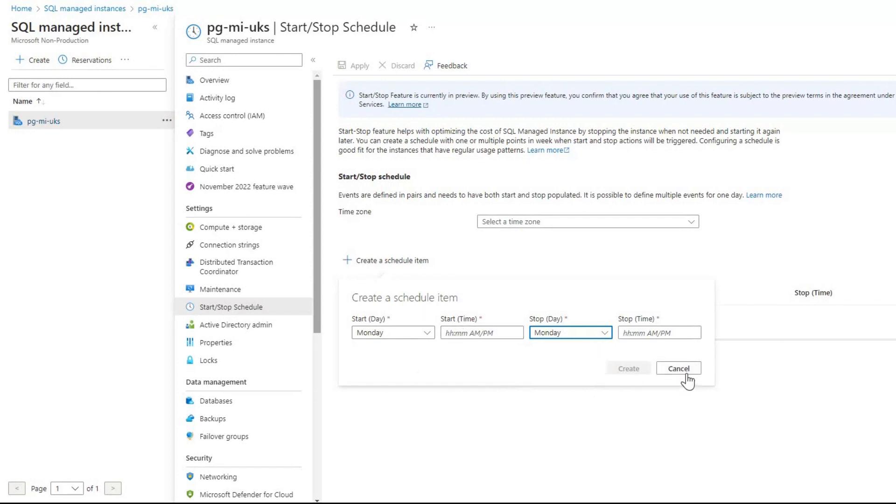
Return to the overview of pg-mi-uks and stop the managed instance, confirming the operation
{"action": "left_click", "coordinate": [230, 81]}
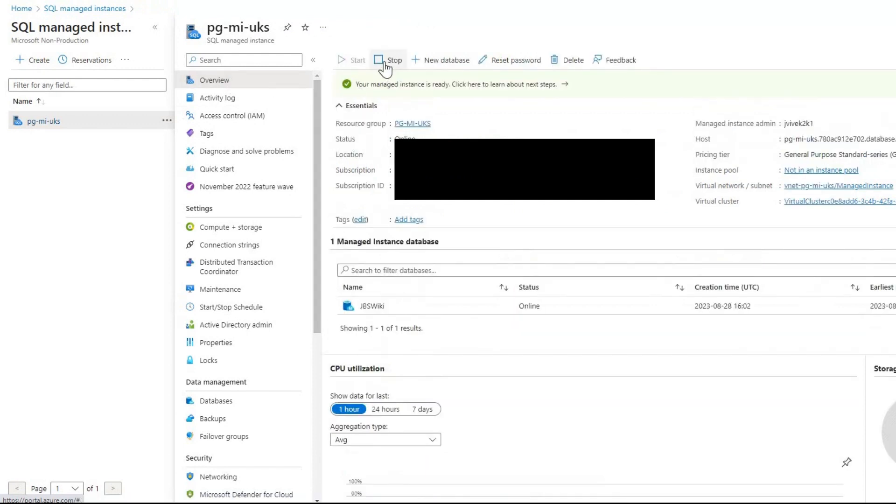
{"action": "left_click", "coordinate": [384, 61]}
{"action": "left_click", "coordinate": [355, 121]}
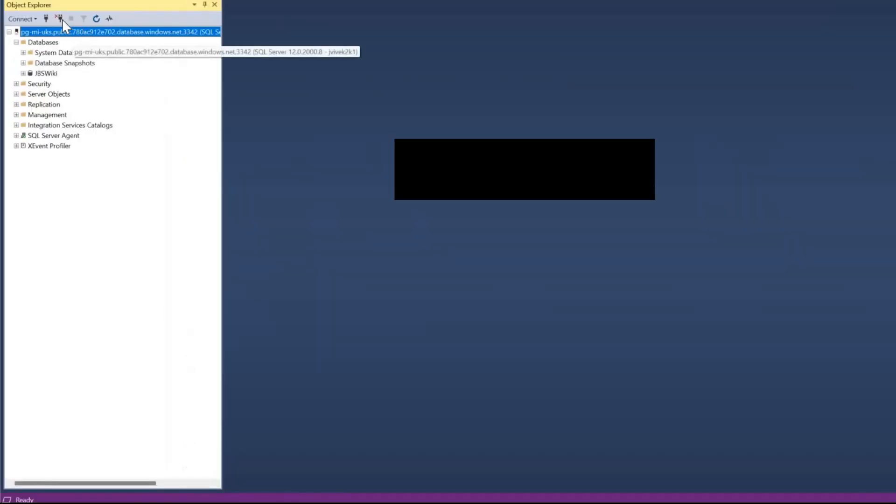
Disconnect the instance in SQL Server Management Studio, and check the stop operation's notifications and the pg-mi-uks overview in the Azure portal
{"action": "left_click", "coordinate": [62, 18]}
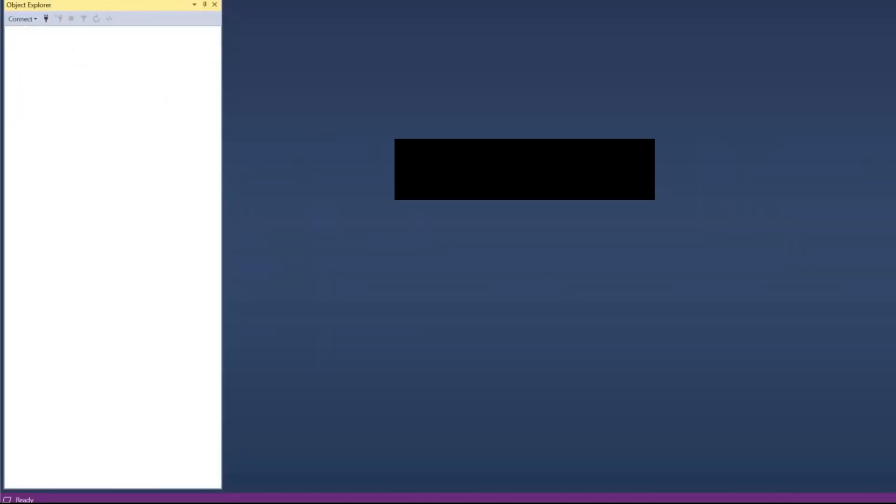
{"action": "left_click", "coordinate": [530, 458]}
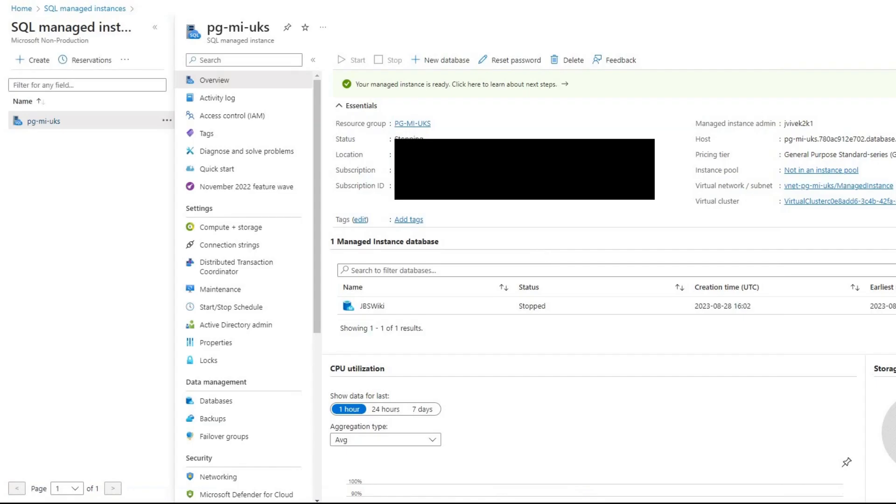
{"action": "left_click", "coordinate": [868, 2]}
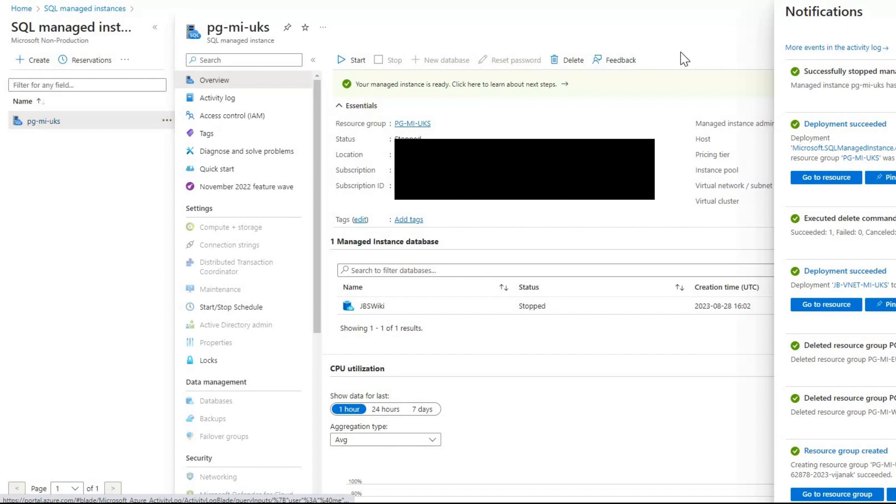
{"action": "left_click", "coordinate": [239, 101]}
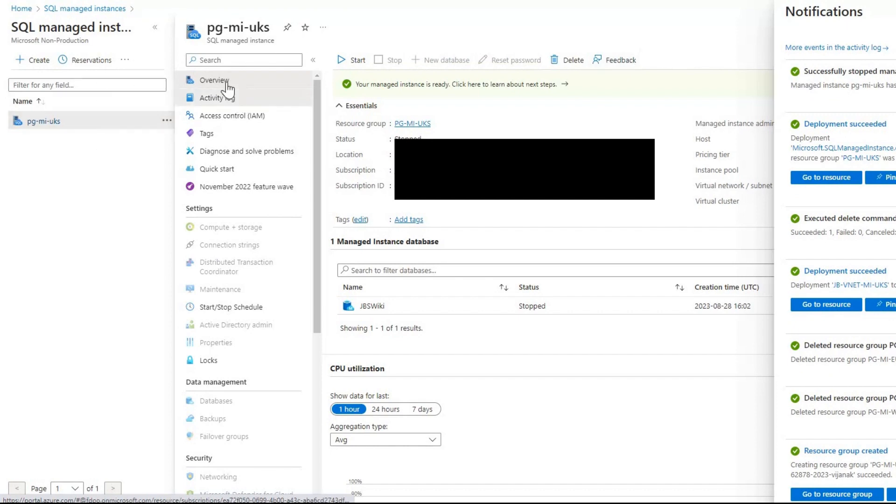
{"action": "left_click", "coordinate": [227, 83]}
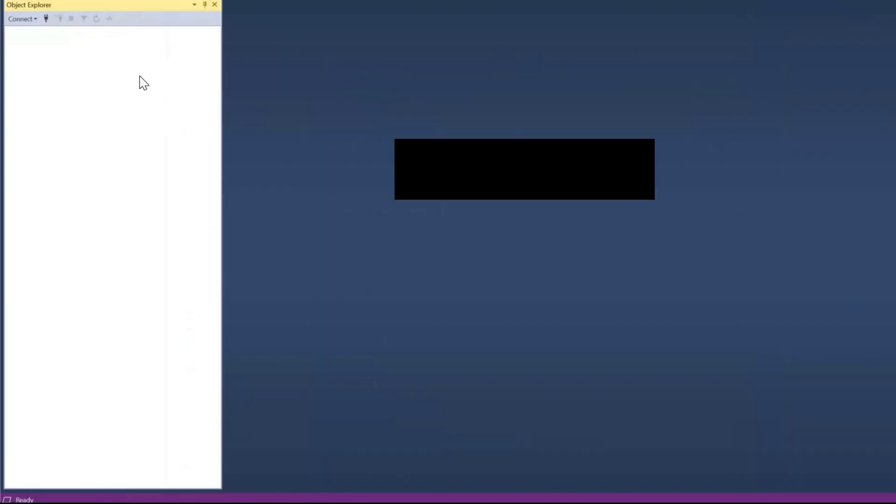
In SQL Server Management Studio, try to reconnect to the stopped instance's public endpoint, and return to the pg-mi-uks overview in the Azure portal, closing the notifications
{"action": "left_click", "coordinate": [20, 19]}
{"action": "left_click", "coordinate": [44, 30]}
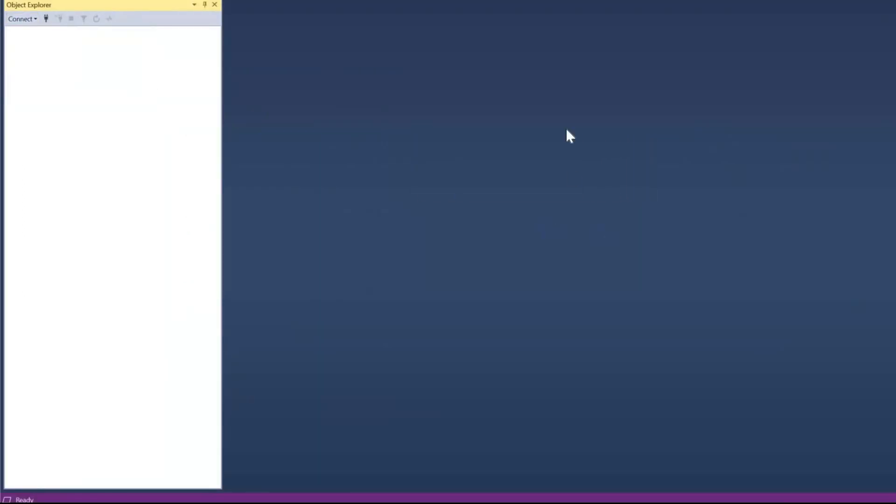
{"action": "left_click", "coordinate": [502, 238]}
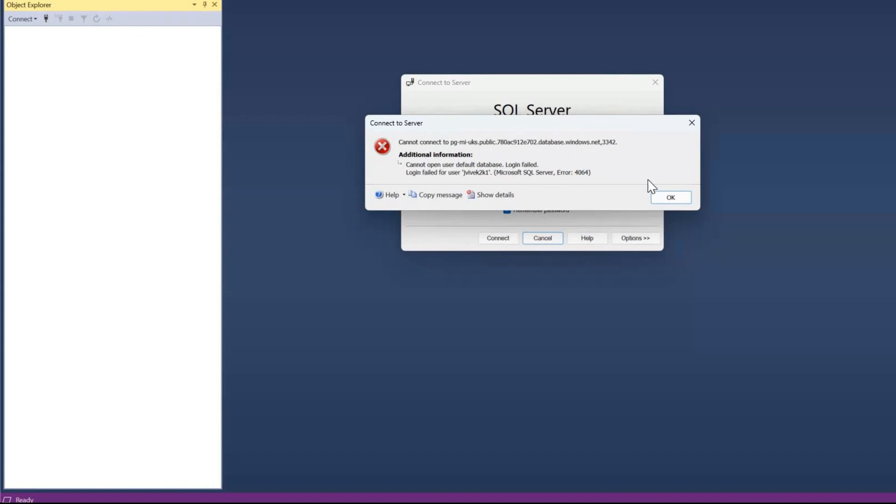
{"action": "left_click", "coordinate": [677, 199]}
{"action": "left_click", "coordinate": [553, 242]}
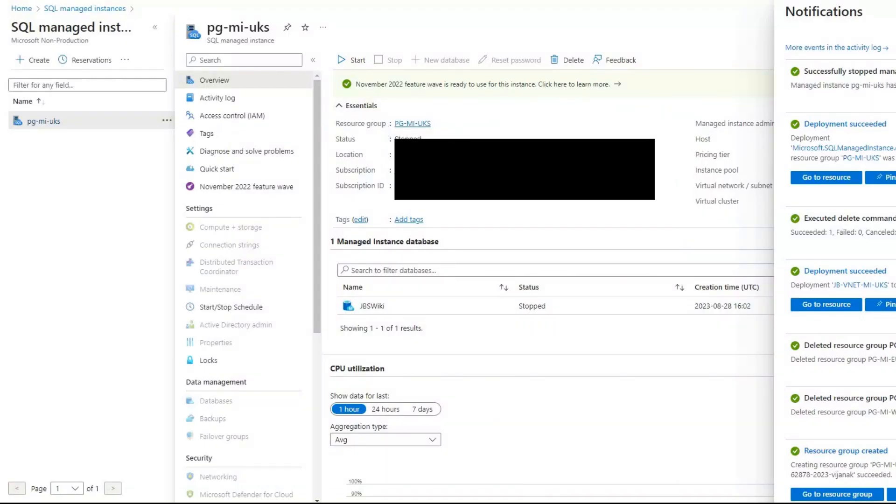
{"action": "left_click", "coordinate": [713, 93]}
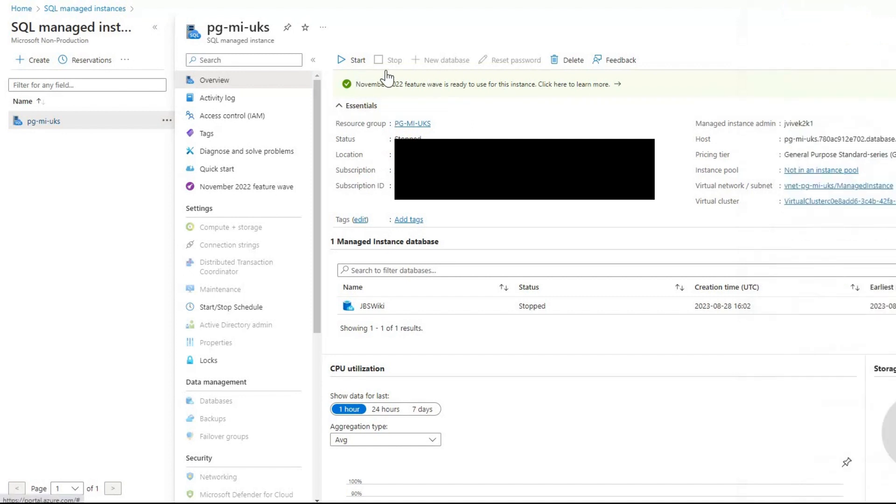